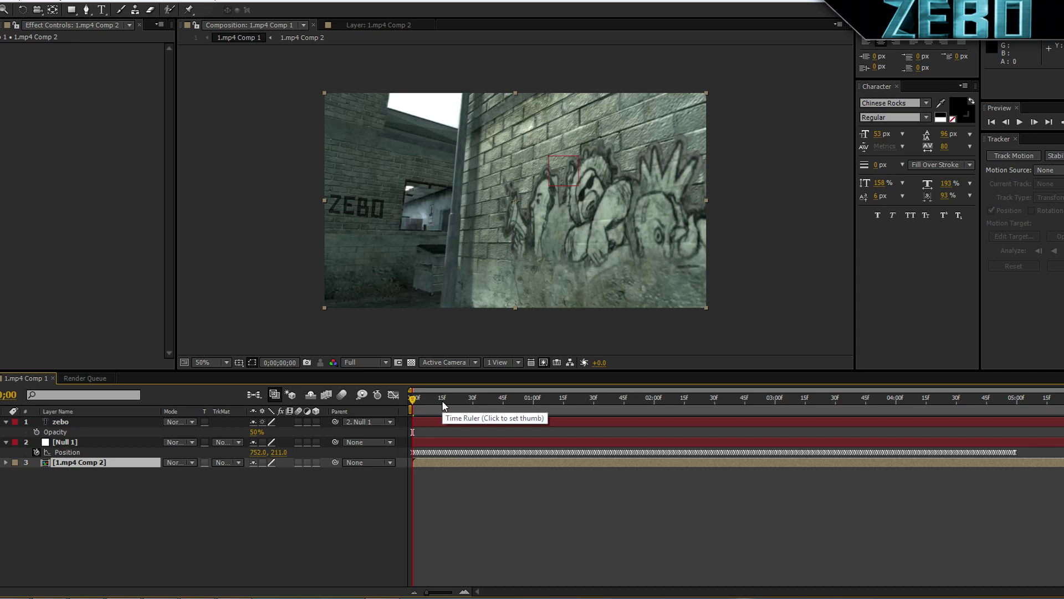
Review the tracked text, then delete the Null 1 and zebo layers
left_click_drag(443, 402, 557, 374)
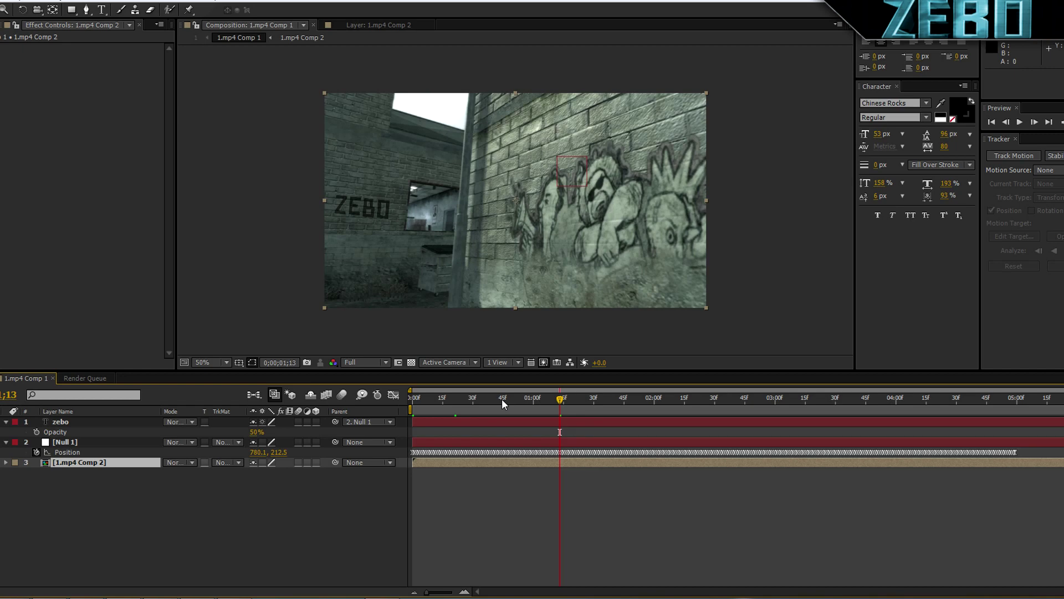
mouse_move(490, 400)
left_mouse_down()
mouse_move(444, 401)
mouse_move(681, 395)
mouse_move(614, 408)
mouse_move(480, 408)
left_mouse_up()
left_click(51, 492)
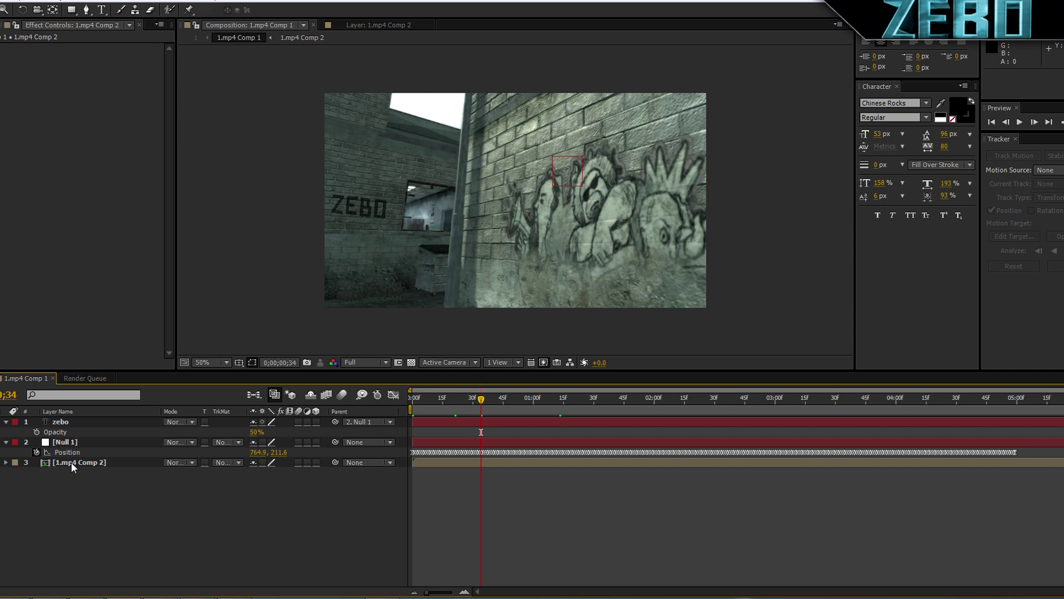
left_click(65, 444)
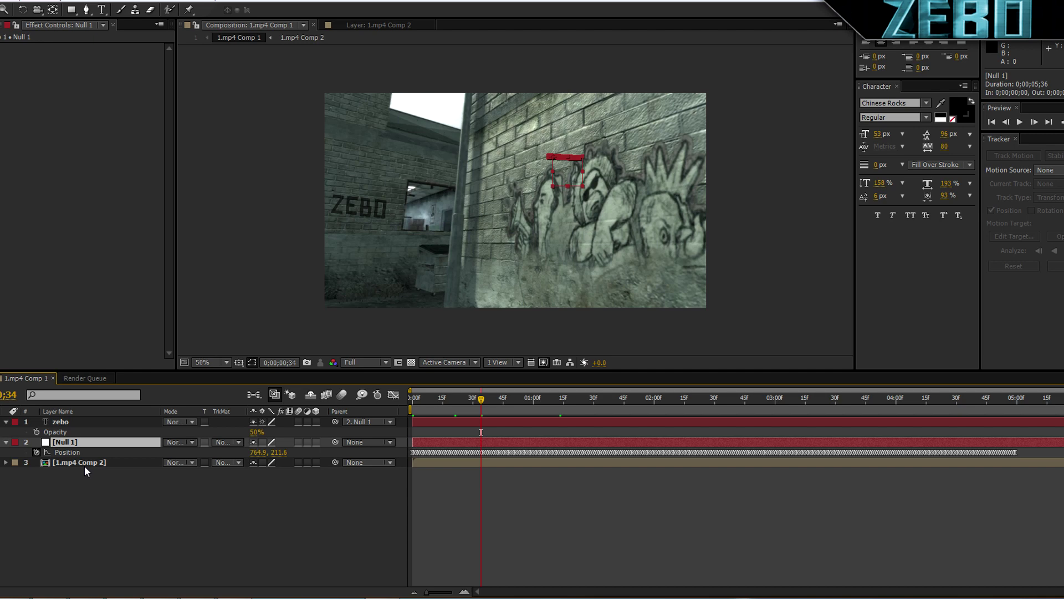
key("Delete")
left_click(111, 422)
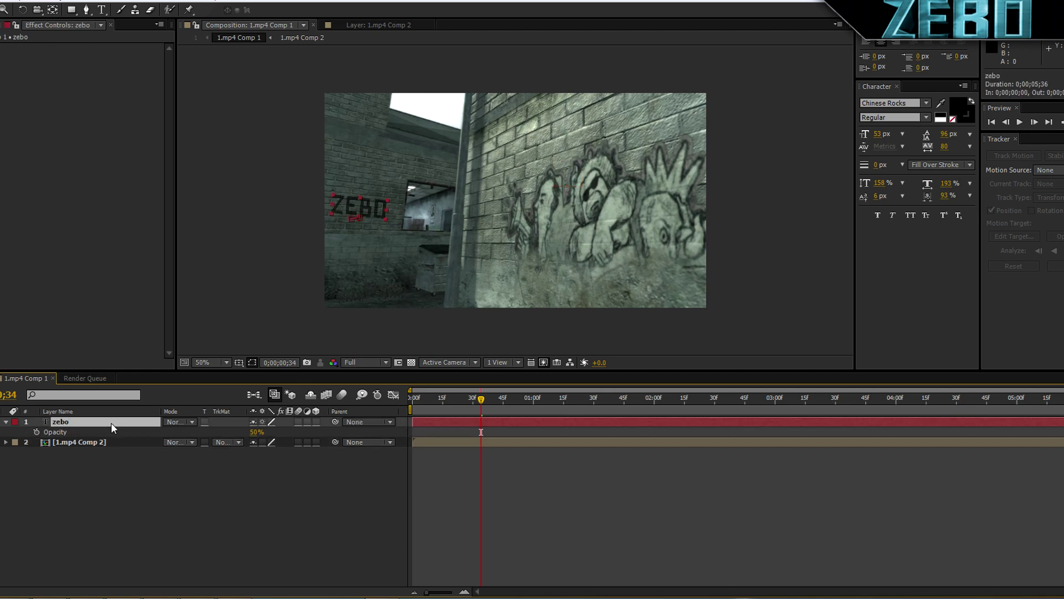
key("Delete")
Delete the old Motion Trackers from the footage precomp layer
left_click(5, 421)
left_click(16, 432)
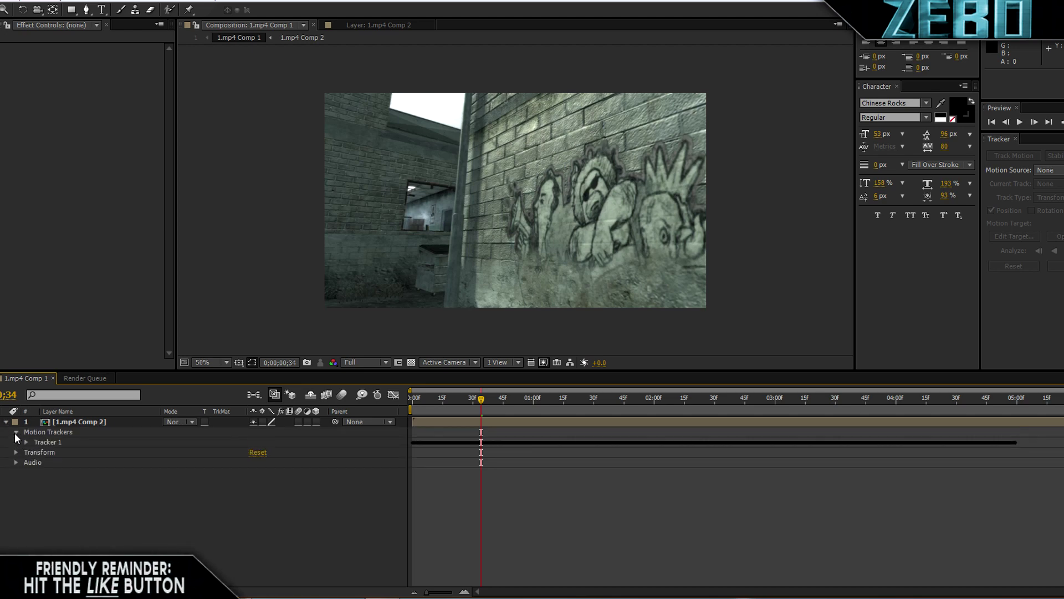
left_click(45, 439)
key("Delete")
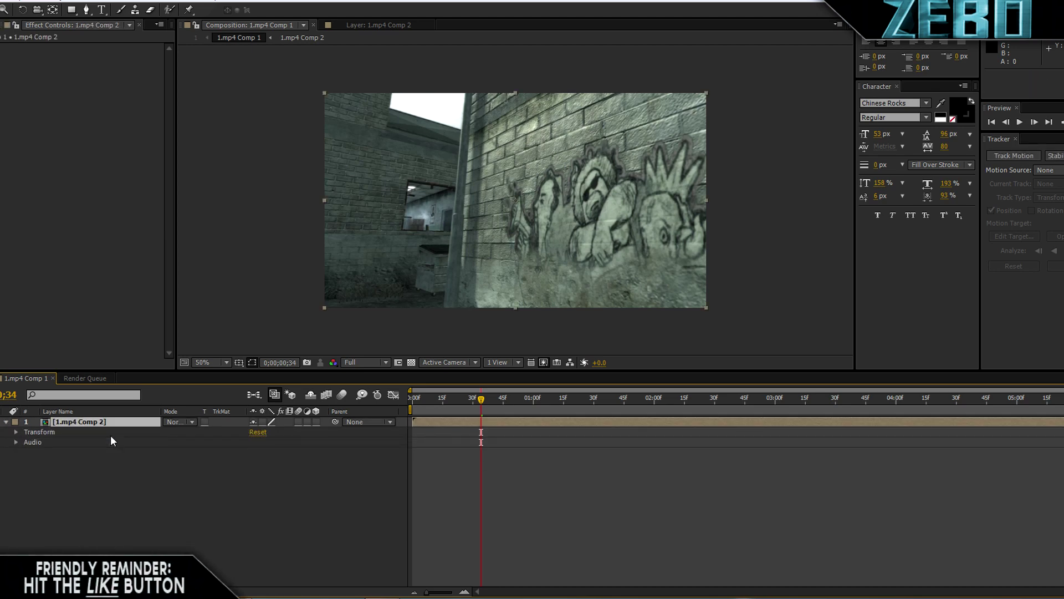
left_click(15, 430)
left_click(15, 430)
left_click(6, 422)
Inspect the 1.mp4 footage in Comp 2, then return to Comp 1 near frame 10
double_click(94, 420)
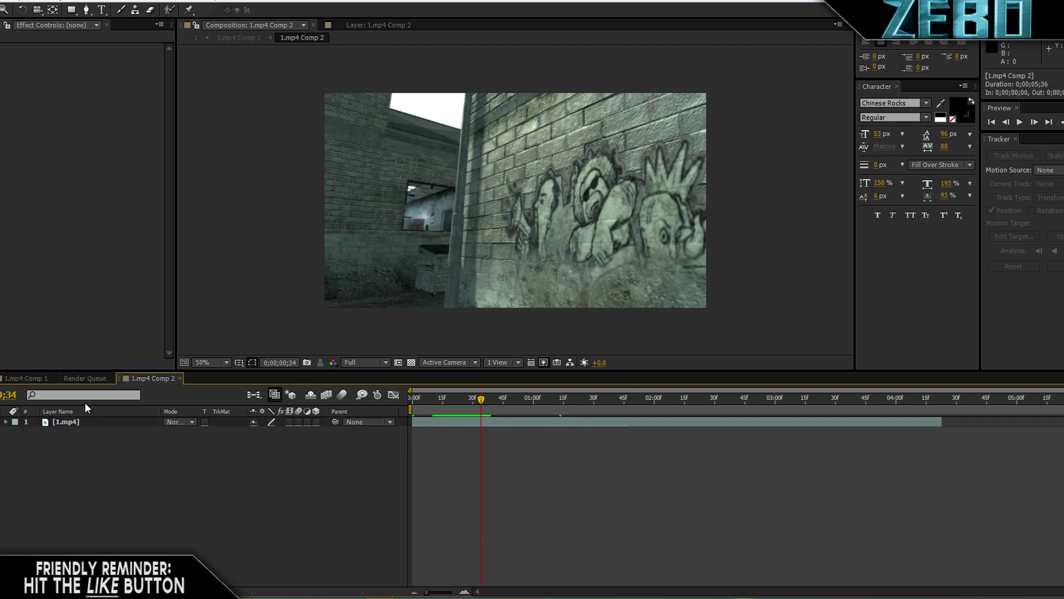
left_click(118, 424)
left_click(6, 422)
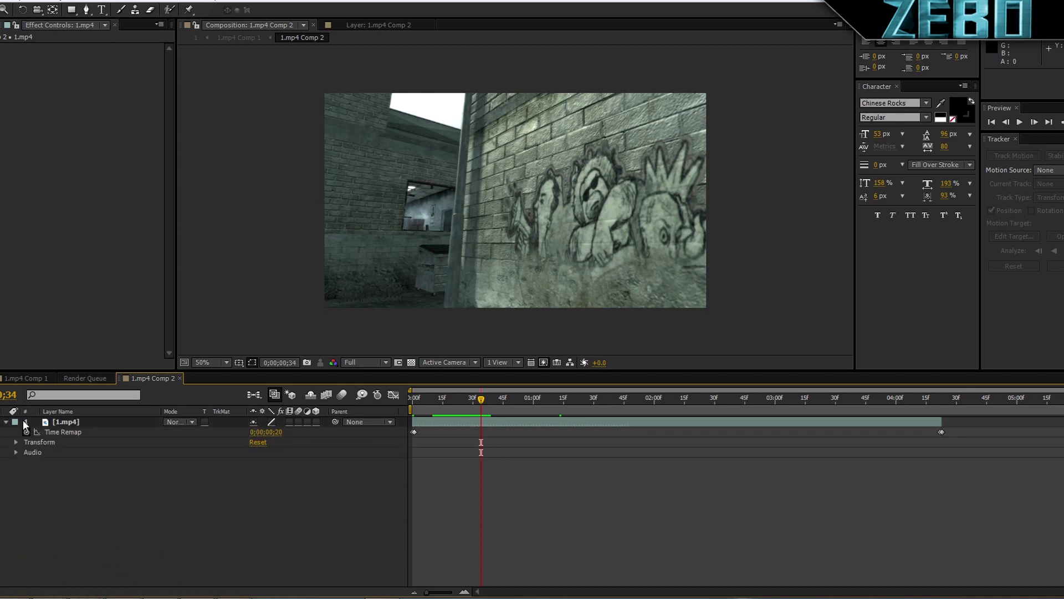
left_click_drag(486, 408, 763, 399)
left_click(105, 379)
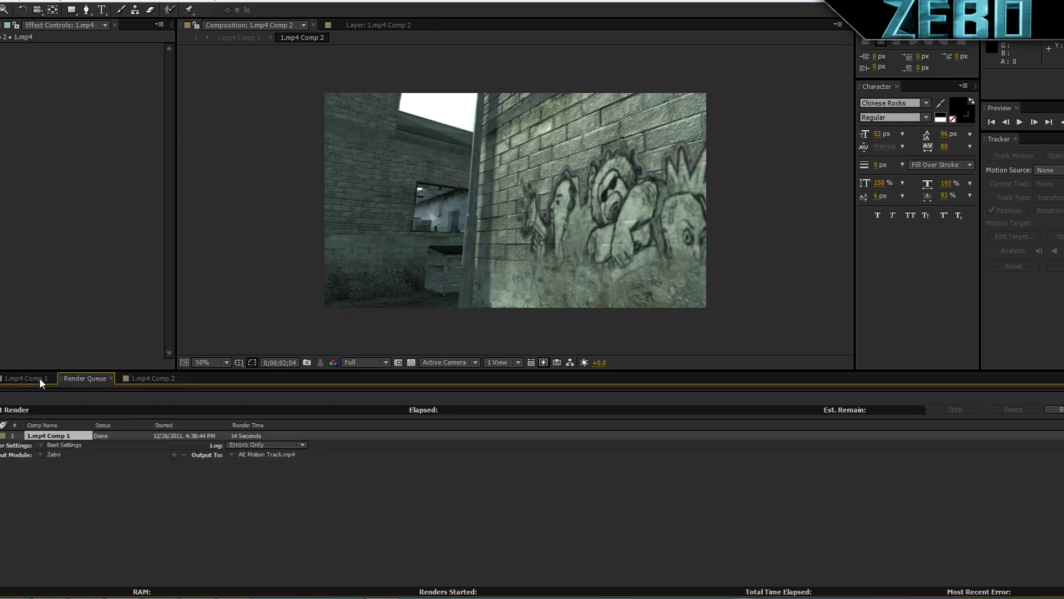
left_click(39, 378)
left_click(434, 399)
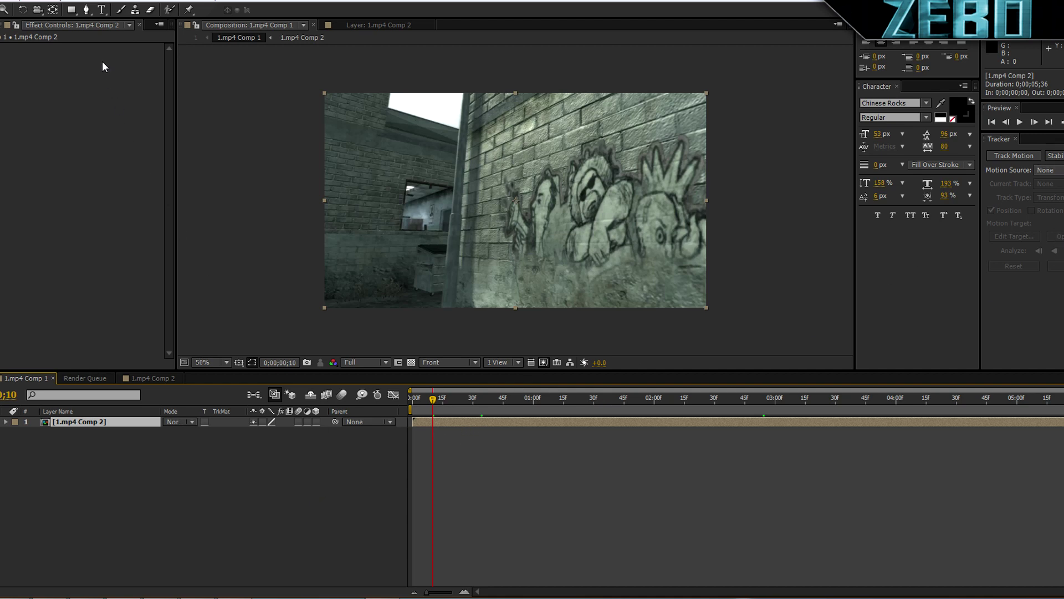
Add a new null object layer, Null 2, and select it
left_click(64, 5)
mouse_move(72, 12)
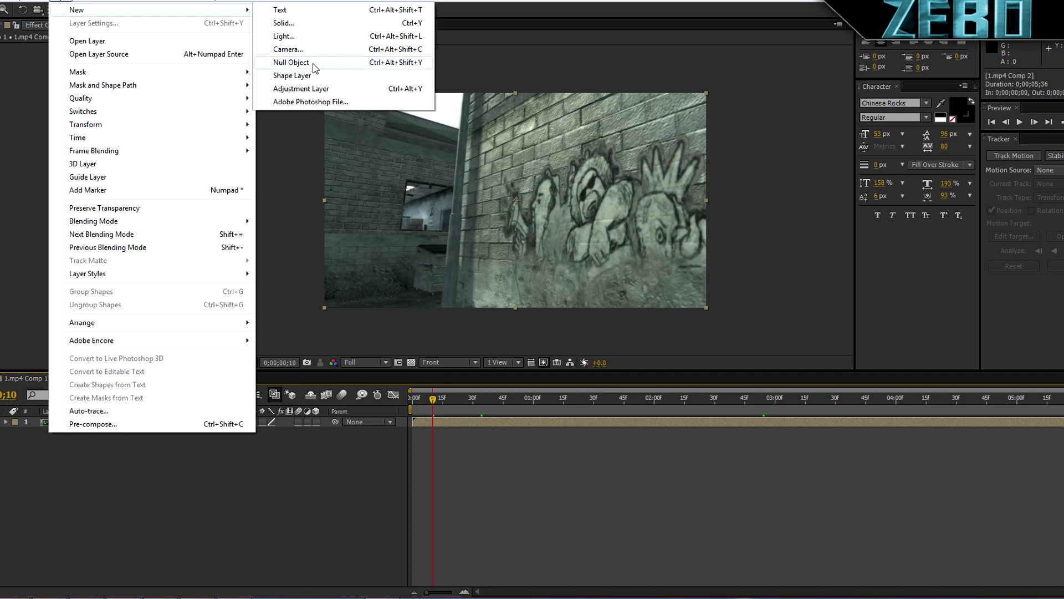
left_click(299, 63)
left_click(187, 479)
left_click(125, 423)
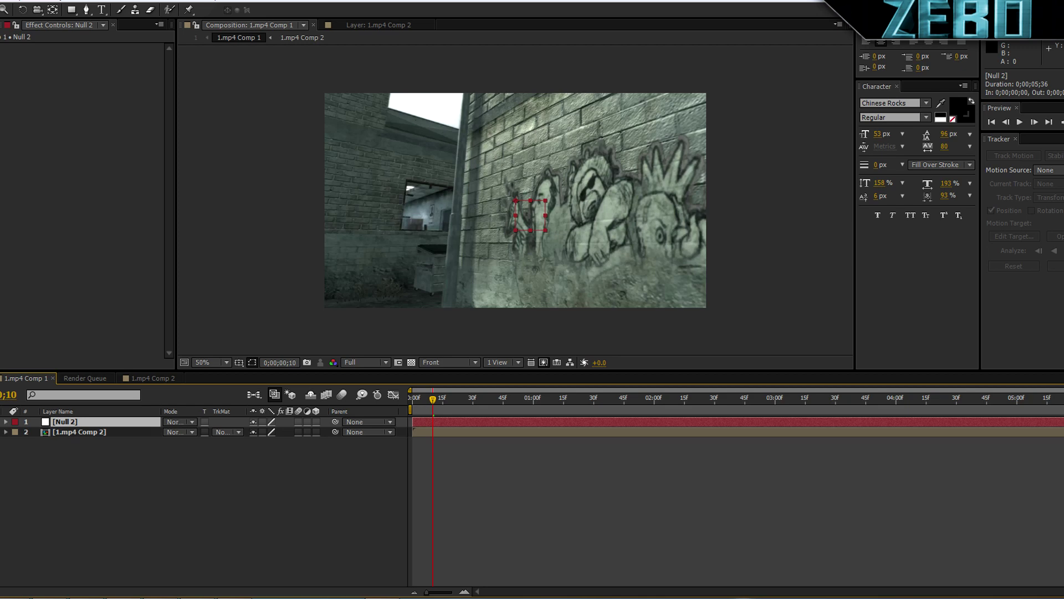
Switch to the Motion Tracking workspace and open the Motion Source list
left_click(1031, 9)
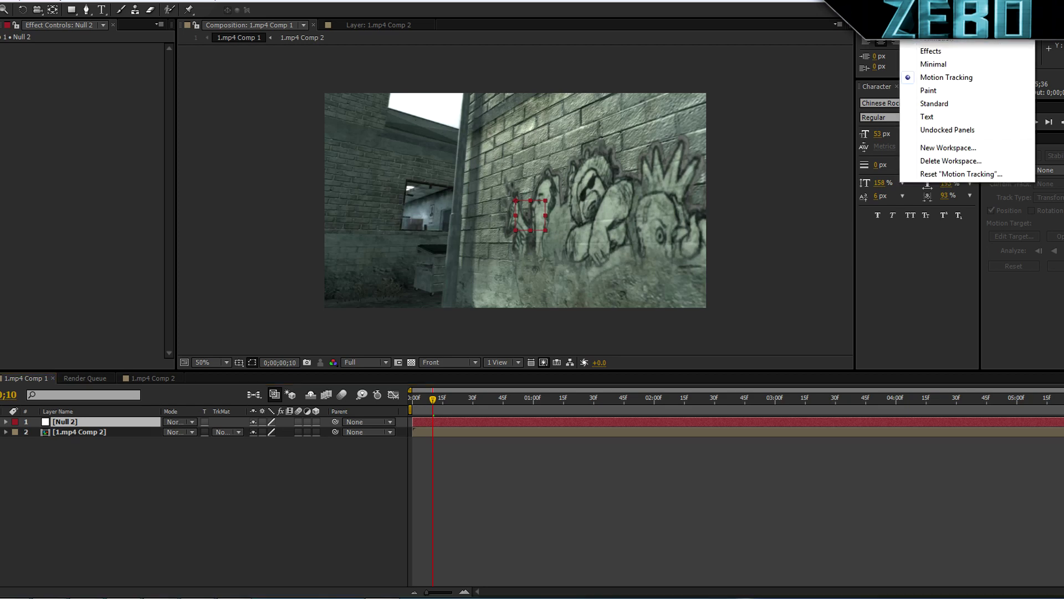
left_click(942, 76)
left_click(1047, 170)
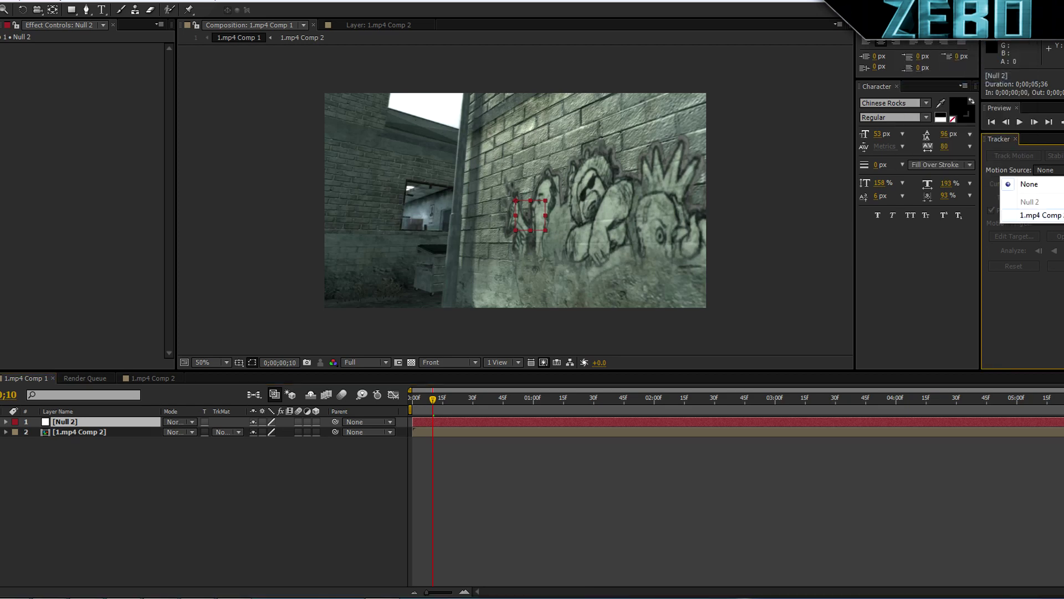
Set Motion Source to 1.mp4 Comp 2 and start a motion track on it
left_click(1037, 215)
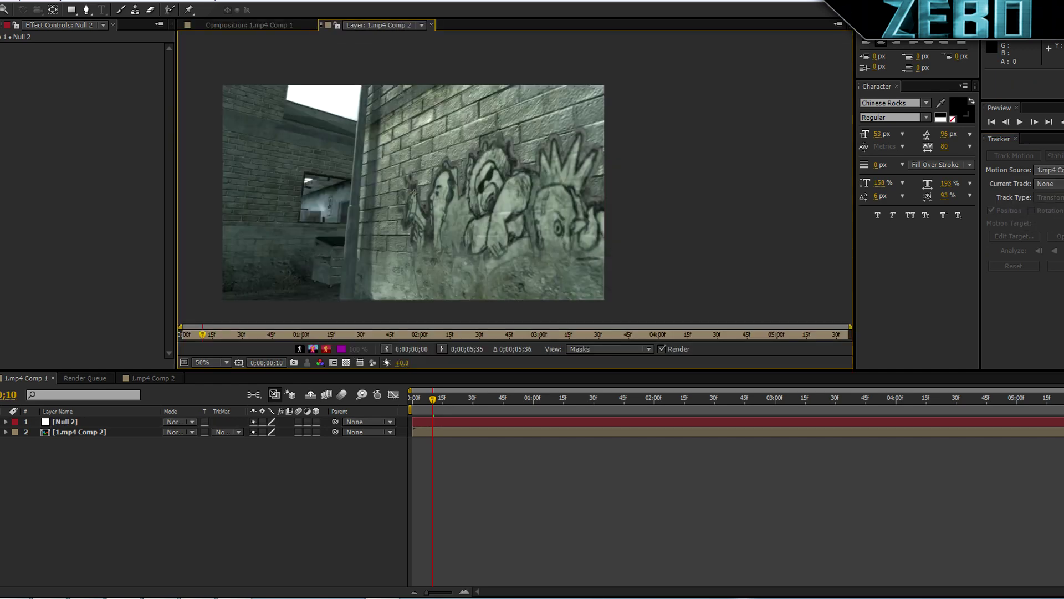
left_click(83, 424)
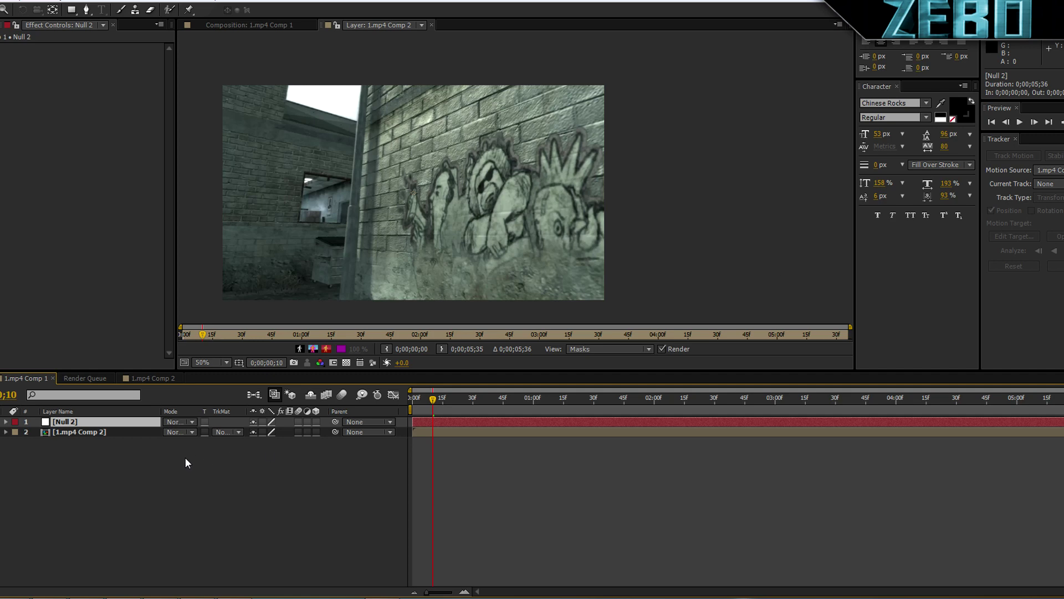
left_click(77, 431)
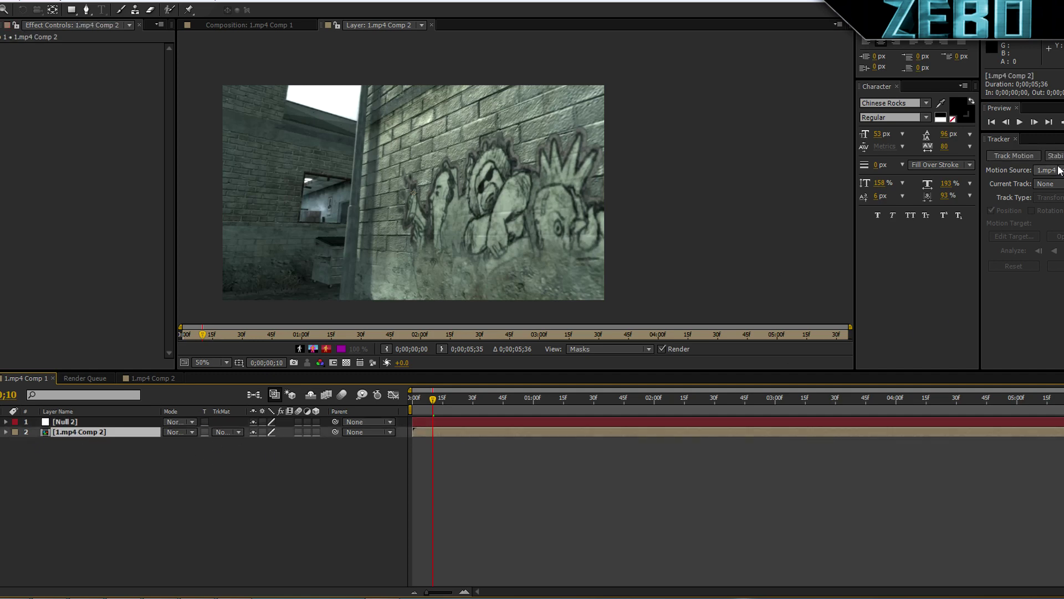
left_click(1017, 154)
Reset the layer view to 50% and create Tracker 2 with a fresh track
scroll(519, 184, "up", 2)
scroll(440, 194, "down", 1)
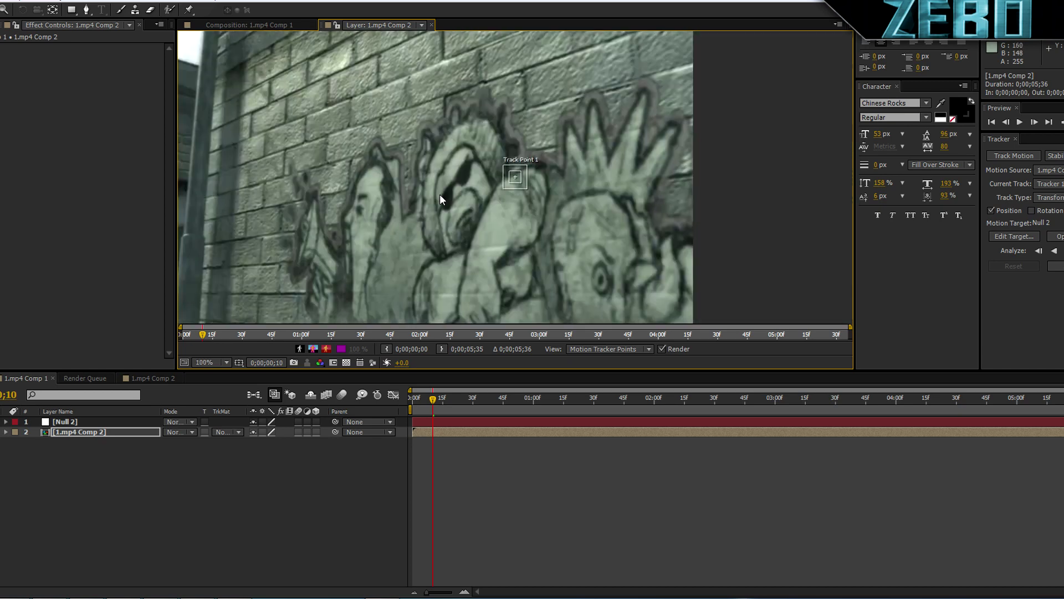
key("comma")
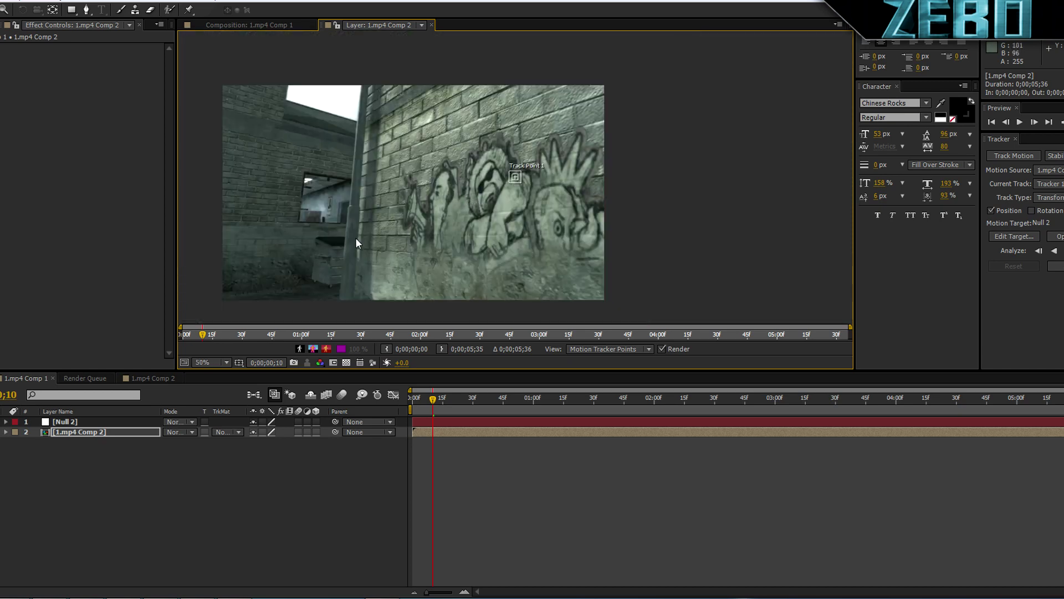
left_click(432, 25)
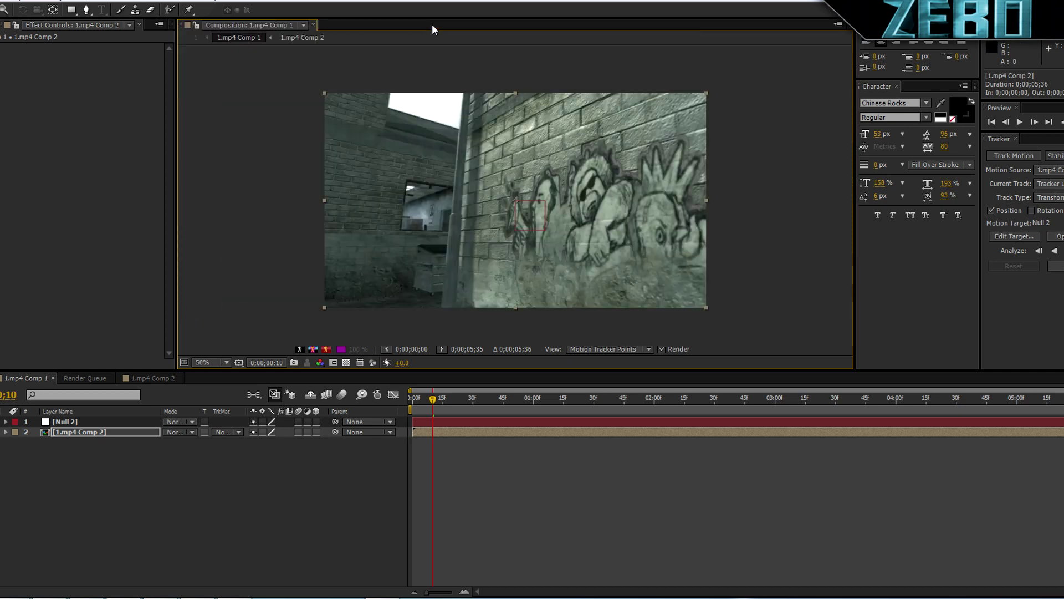
left_click(1016, 155)
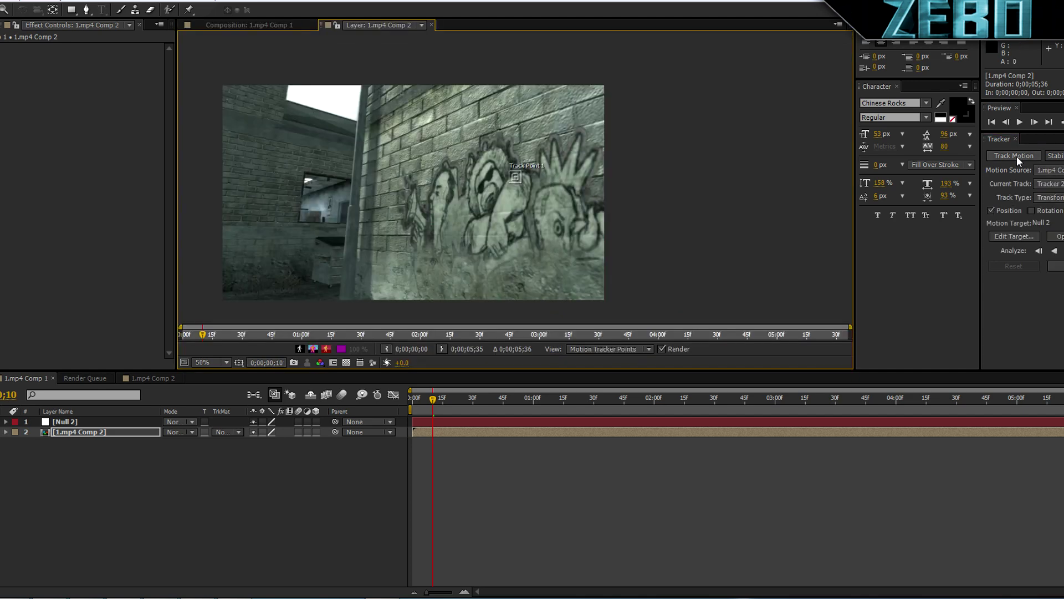
left_click(515, 178)
Move the track point onto a brick above the graffiti, shrink its feature box, zoom back to 50%
left_click_drag(515, 178, 434, 169)
scroll(410, 166, "up", 2)
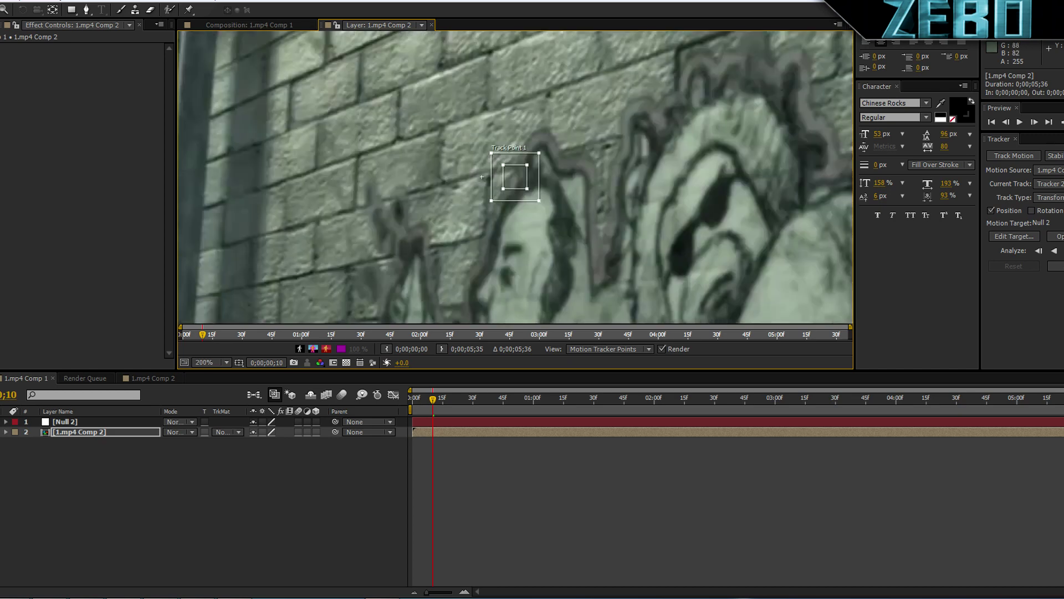
left_click_drag(514, 177, 548, 95)
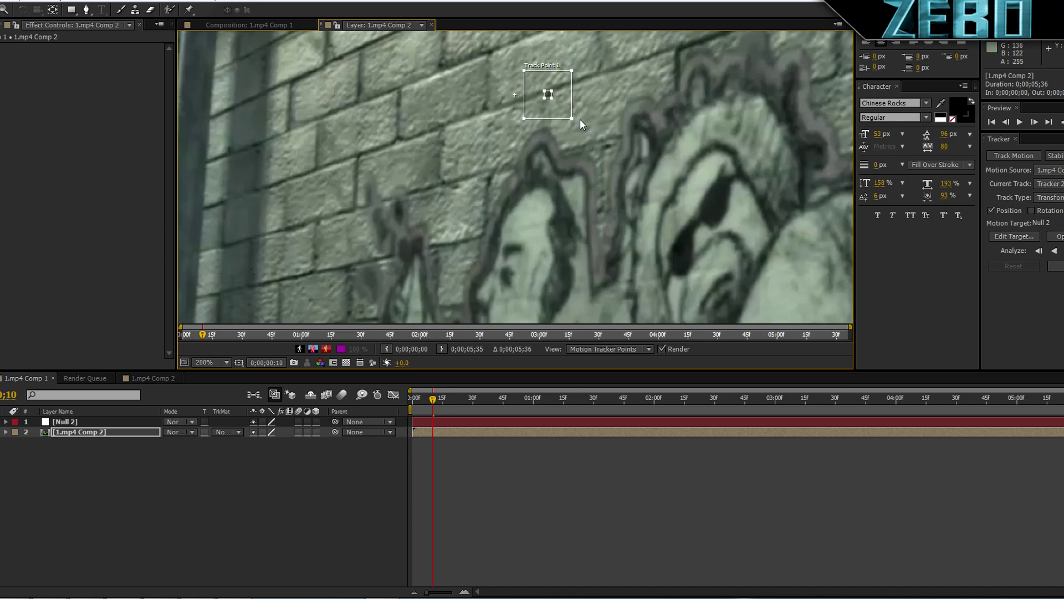
left_click_drag(570, 118, 567, 110)
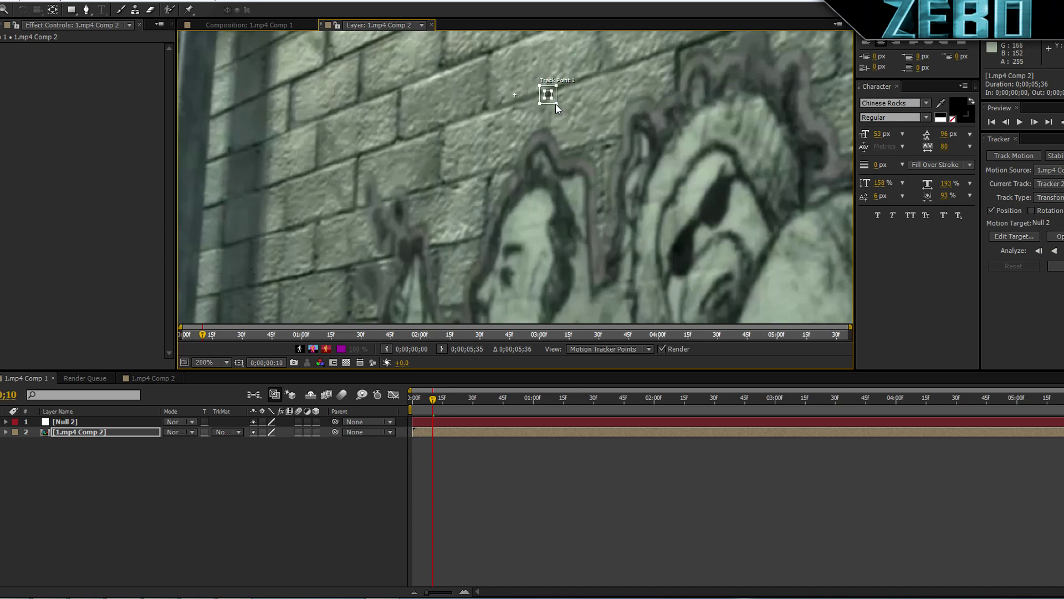
key("comma")
key("comma")
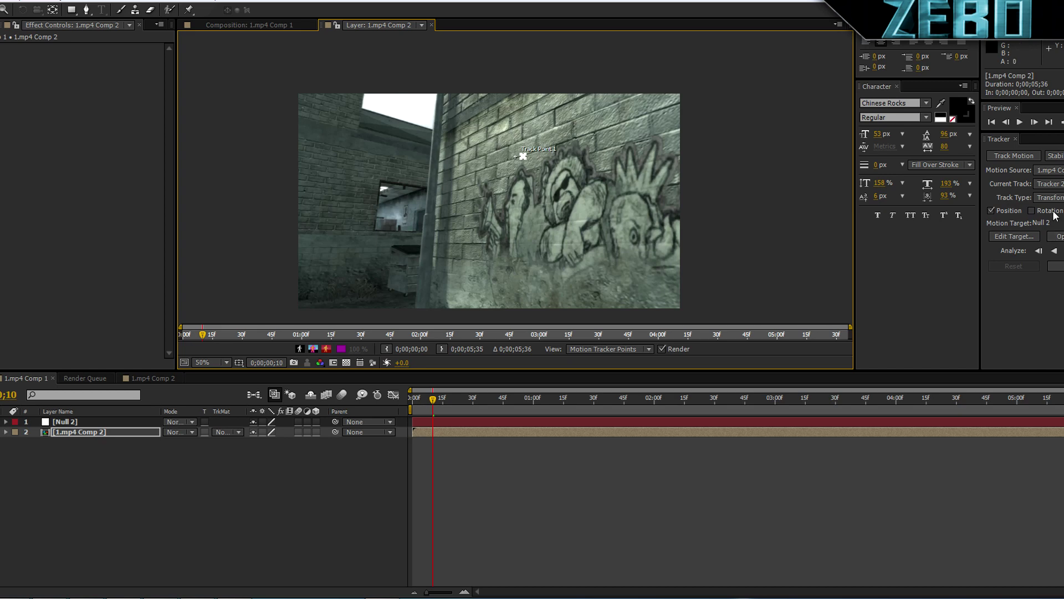
Keep Tracker 2 as the current track and set its motion target to Null 2
left_click(1049, 186)
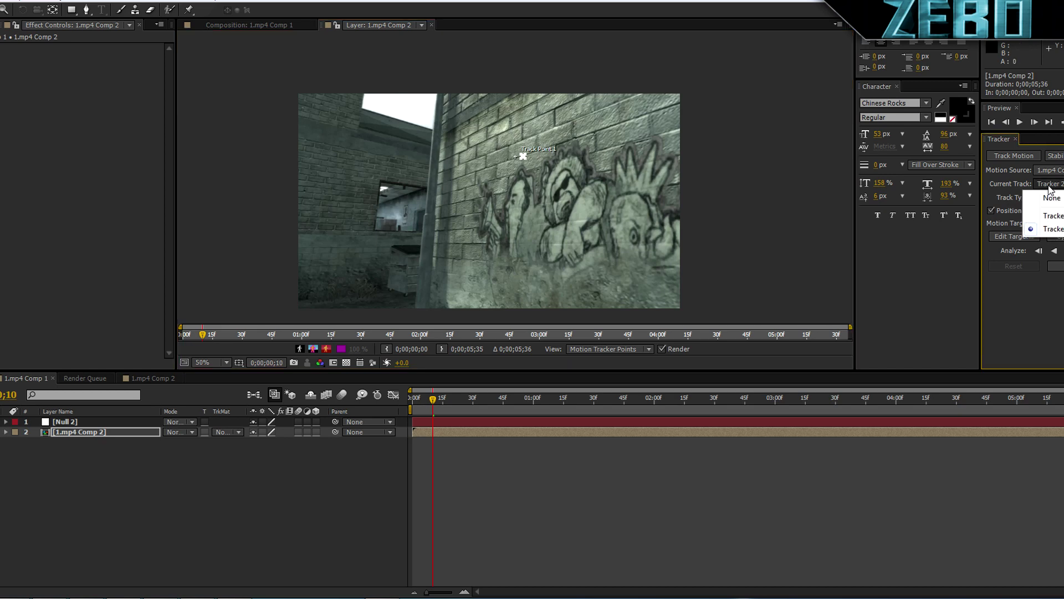
left_click(1049, 186)
left_click(1049, 186)
left_click(1049, 186)
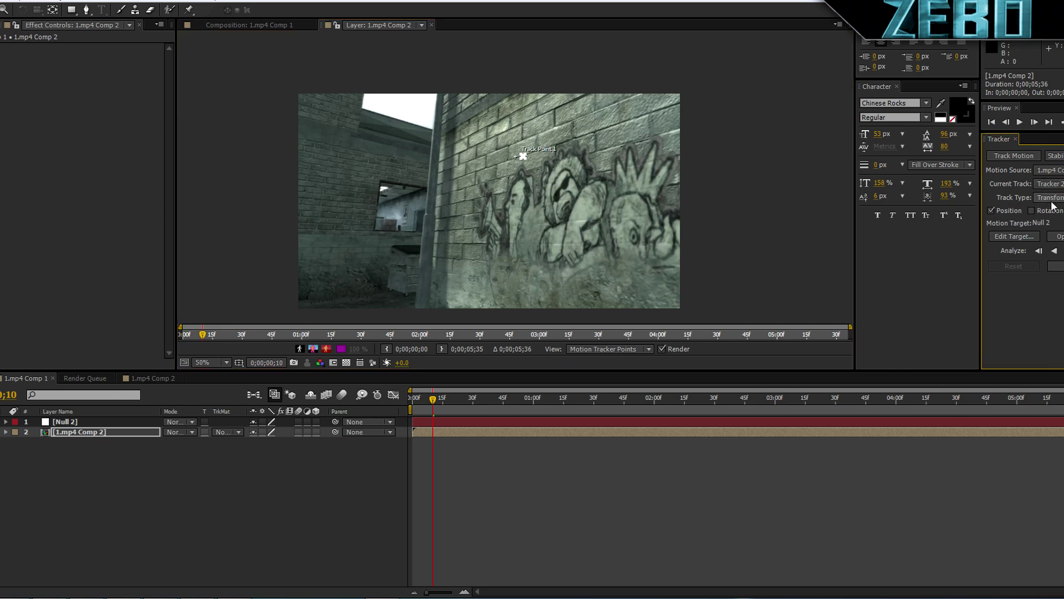
left_click(1014, 236)
left_click(529, 281)
left_click(538, 294)
left_click(554, 333)
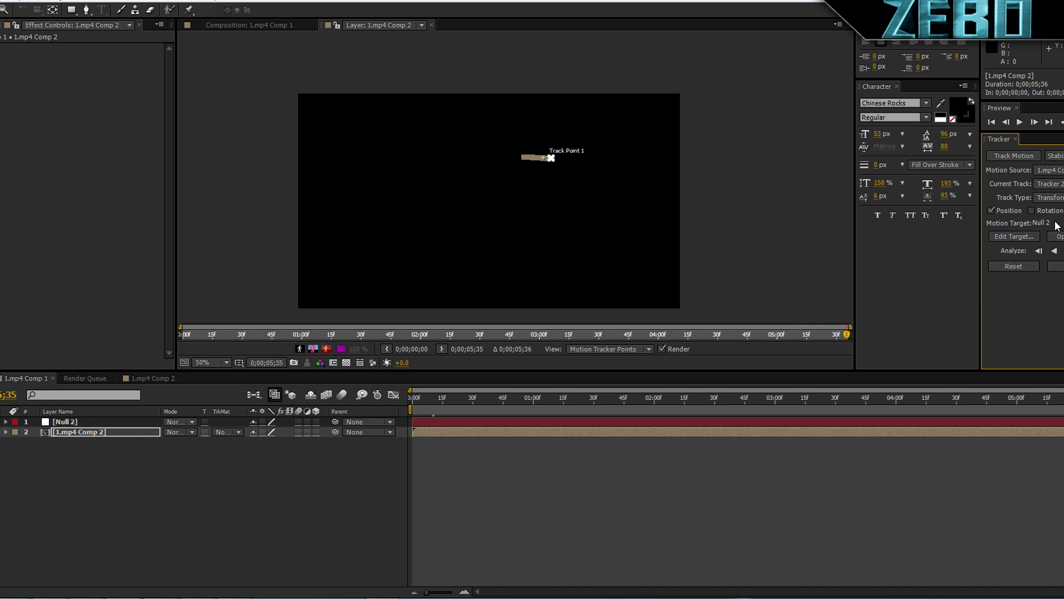
Apply Tracker 2's motion to Null 2 in X and Y
left_click(1034, 238)
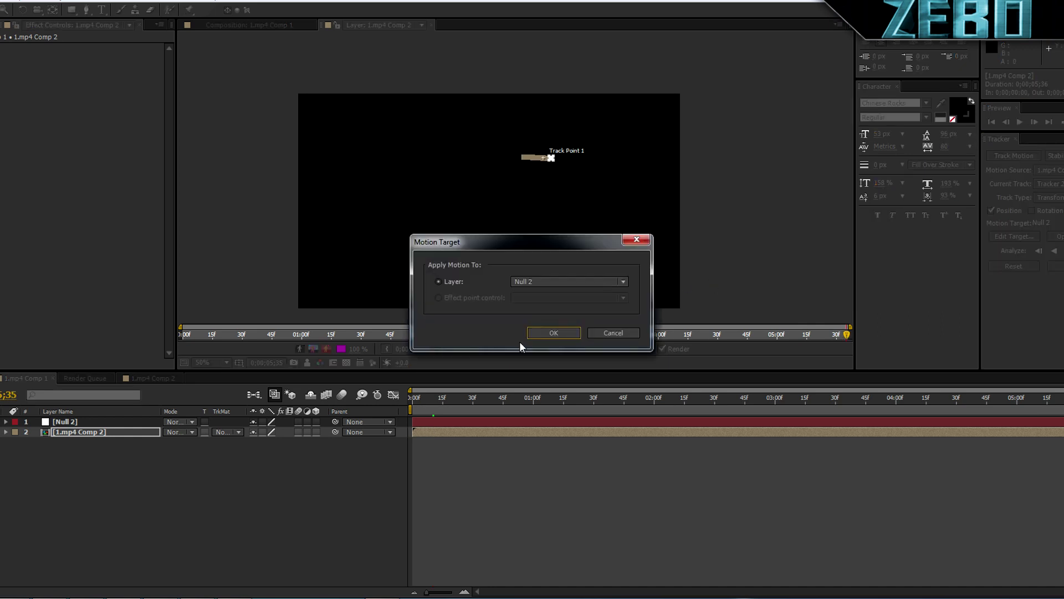
left_click(555, 332)
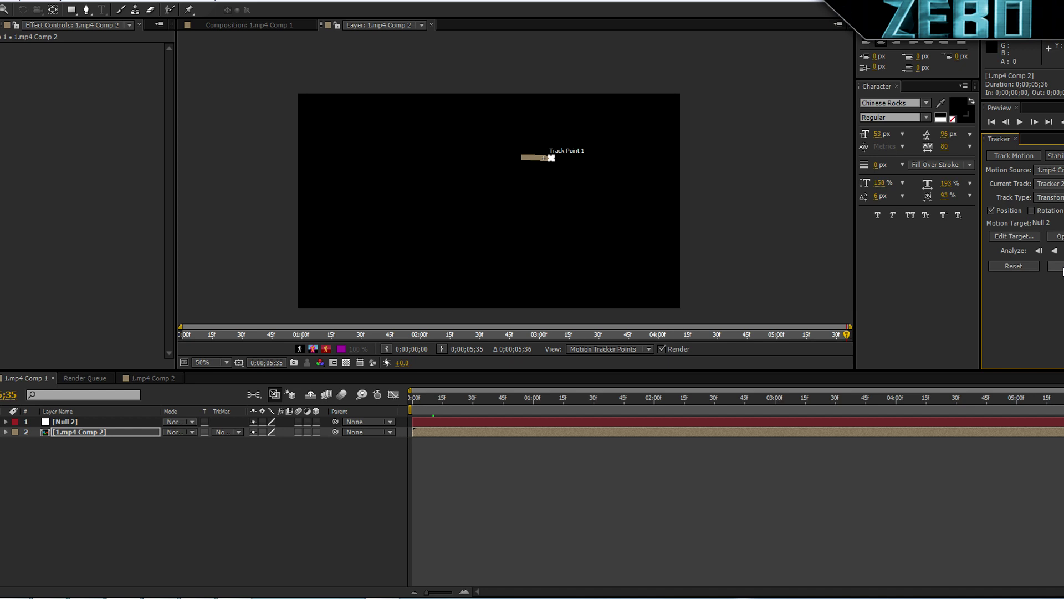
left_click(1059, 267)
left_click(535, 290)
left_click(537, 289)
left_click(527, 310)
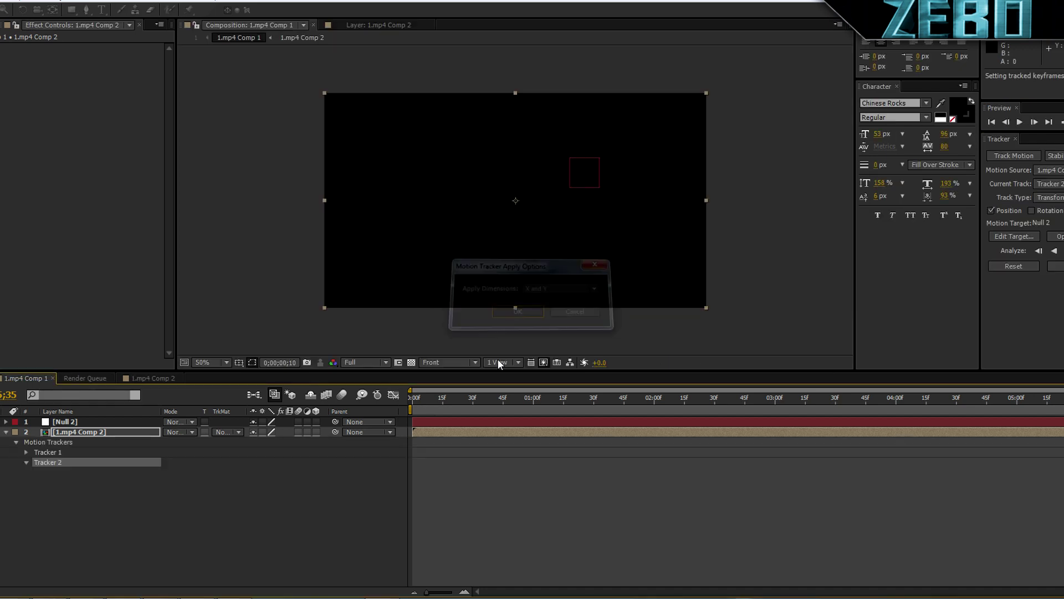
Reveal Null 2's Position keyframes and scrub to confirm it follows the wall
left_click(465, 399)
left_click_drag(467, 403, 446, 399)
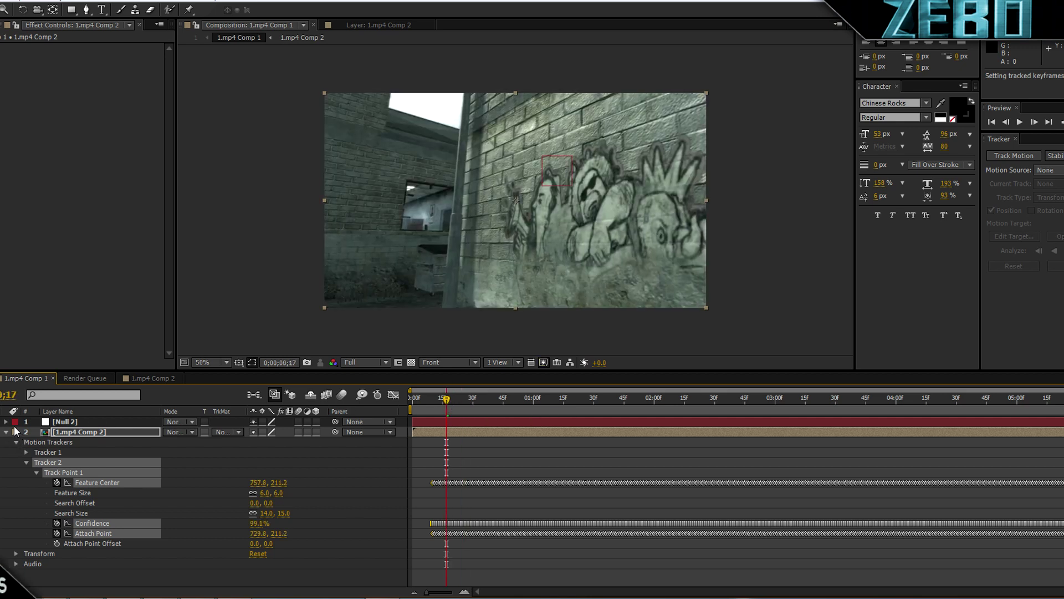
left_click(59, 424)
key("u")
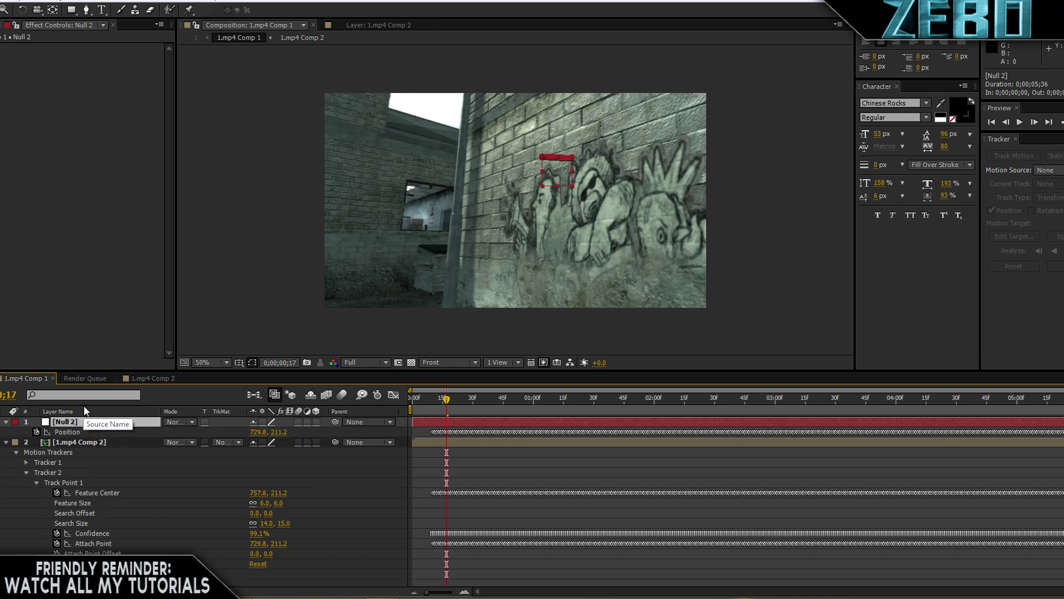
left_click(14, 452)
left_click(6, 442)
mouse_move(443, 408)
left_mouse_down()
mouse_move(753, 406)
mouse_move(455, 416)
left_mouse_up()
left_click(136, 455)
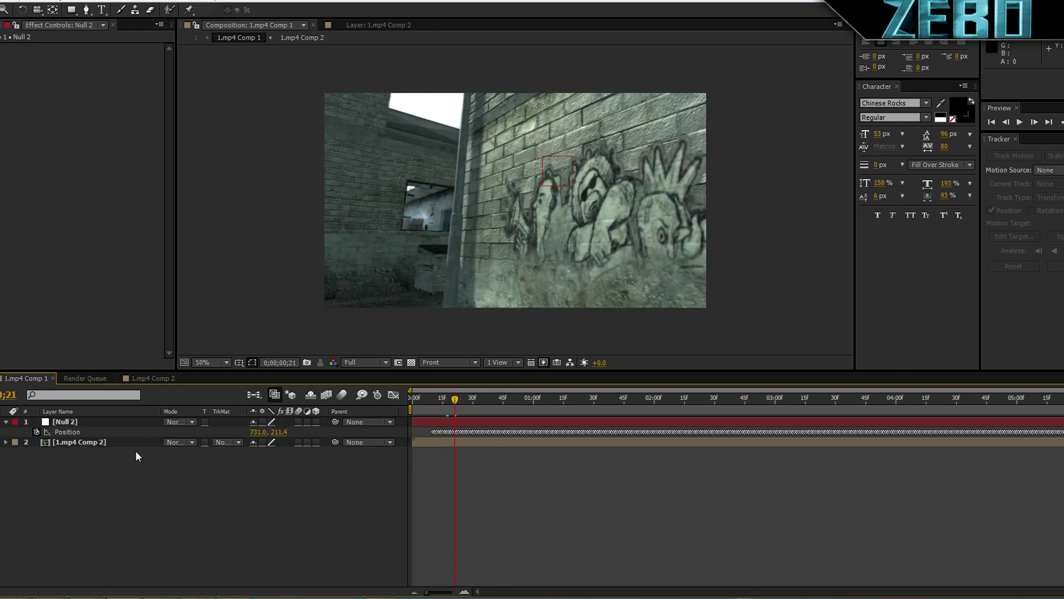
left_click(103, 10)
Create a ZEBO text layer and set its Opacity to 50%
left_click(439, 173)
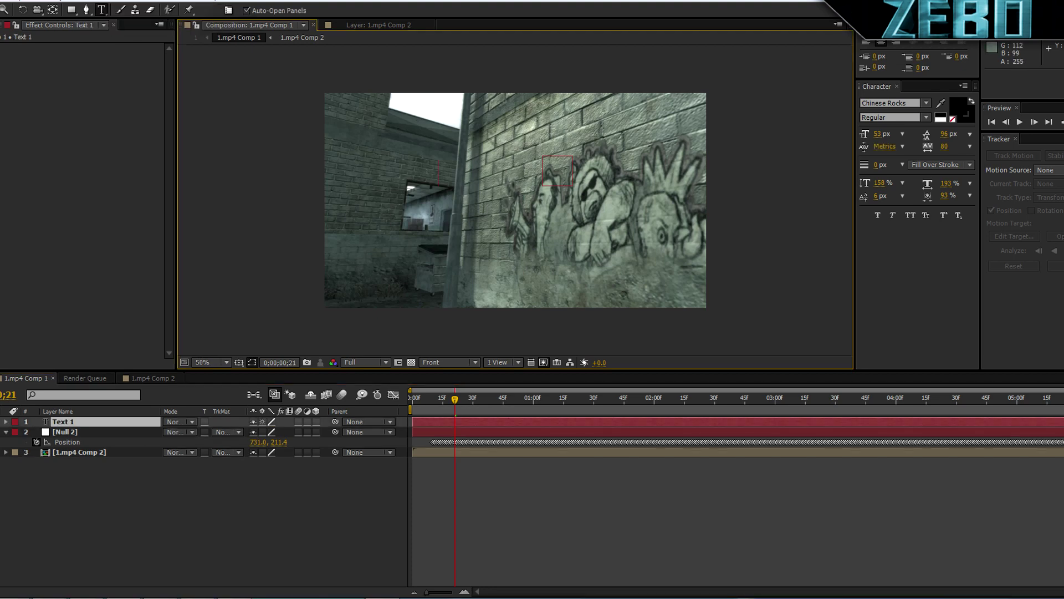
type("ZEBO")
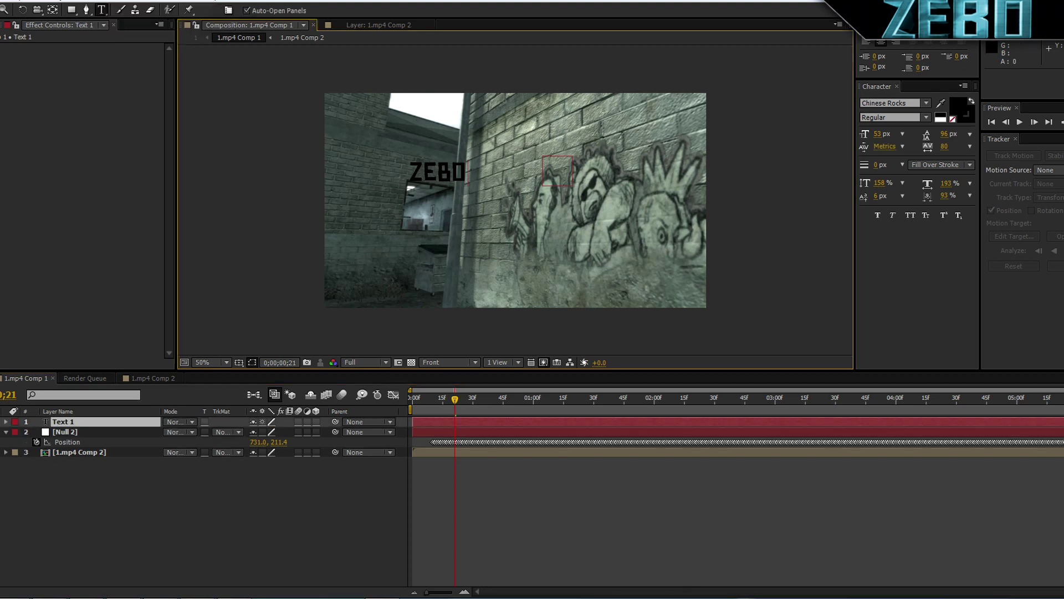
key("ctrl+a")
key("Escape")
key("t")
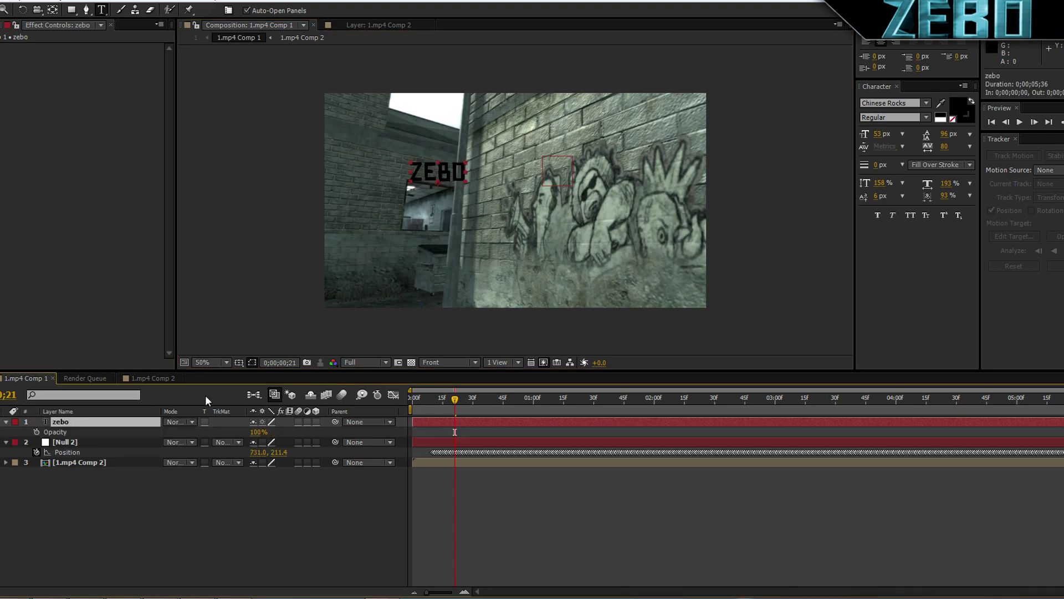
left_click(257, 432)
type("50")
left_click(36, 432)
Move ZEBO onto the left brick wall and rotate it 5° to match the bricks
key("v")
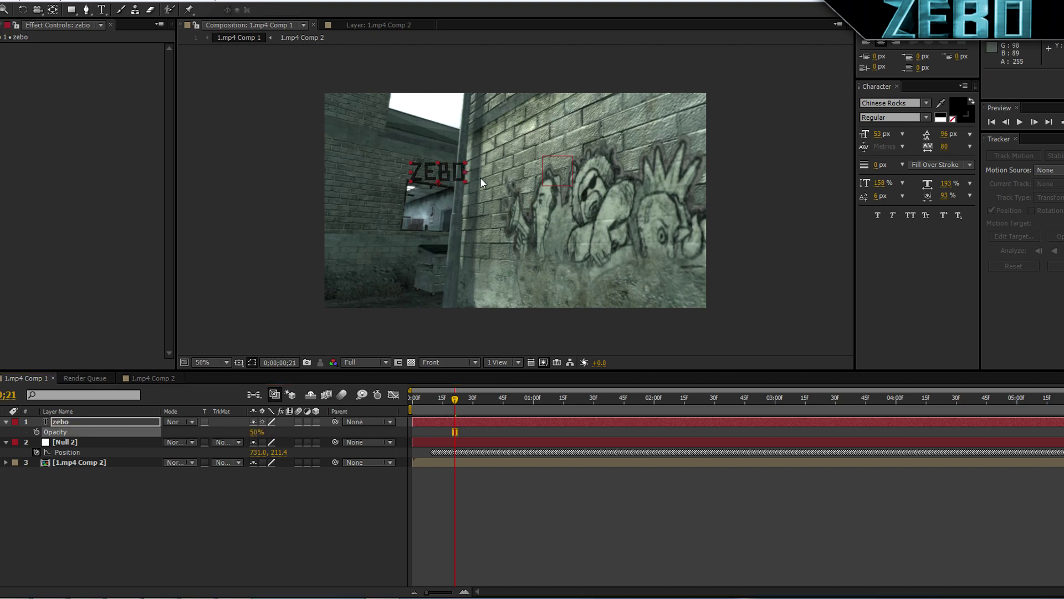
left_click_drag(441, 173, 370, 205)
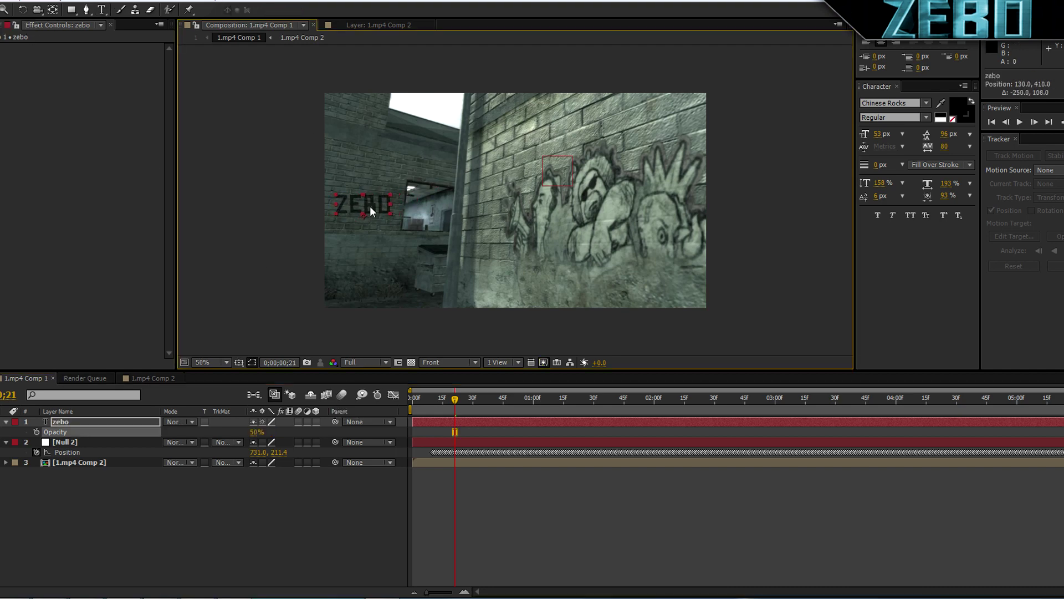
left_click(67, 420)
key("r")
key("alt+shift+r")
key("KP_Add")
key("KP_Add")
key("KP_Add")
key("KP_Add")
key("KP_Add")
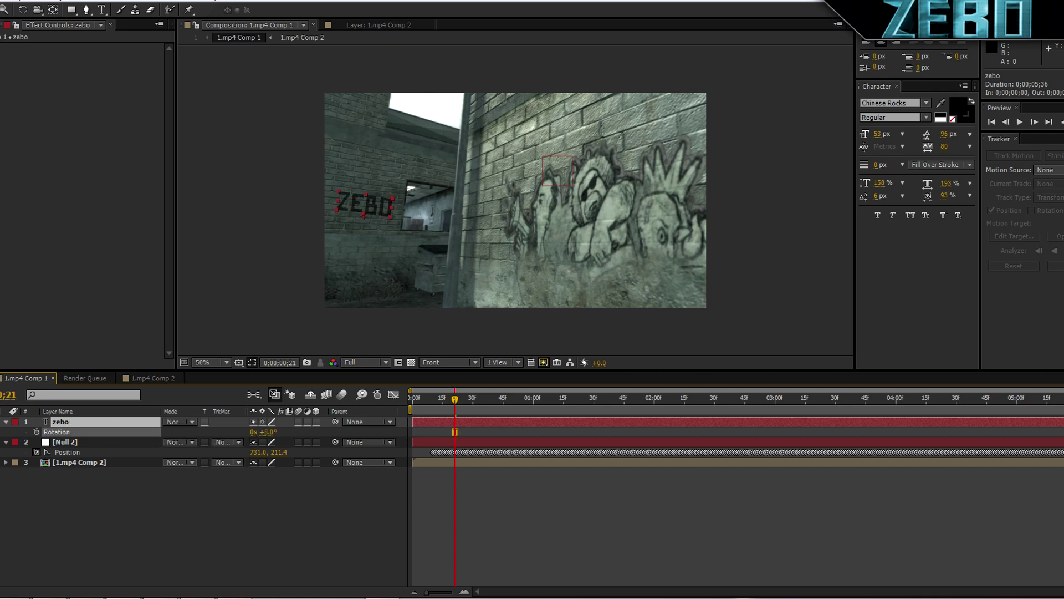
Parent the zebo text layer to Null 2 at frame 10
left_click(379, 208)
left_click_drag(436, 395, 877, 368)
left_click_drag(442, 404, 433, 405)
left_click(72, 421)
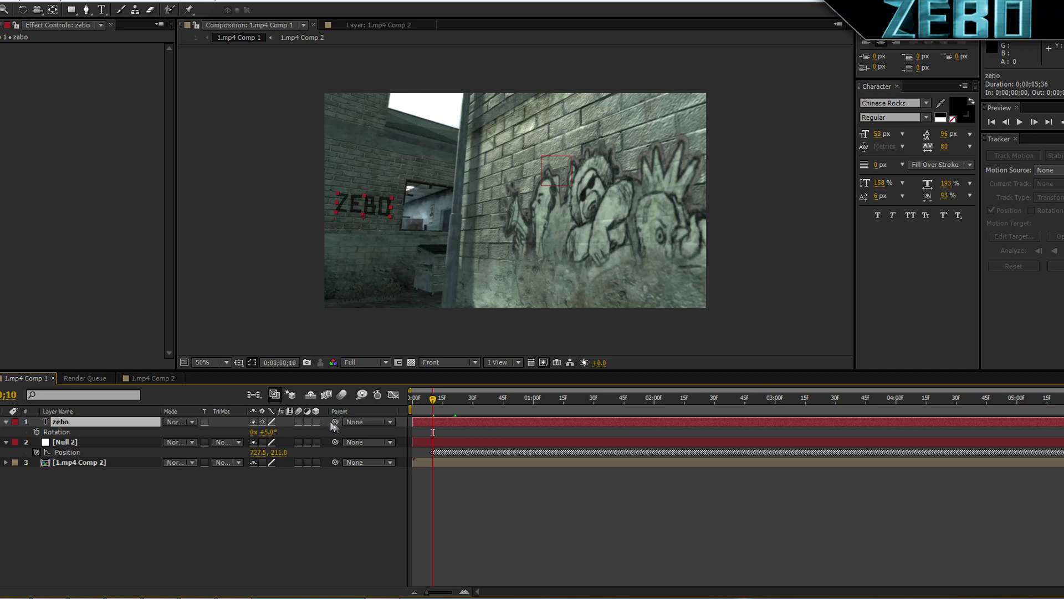
left_click_drag(335, 421, 129, 443)
Scrub to check ZEBO follows the wall, then RAM preview from frame 0
left_click_drag(433, 400, 507, 502)
left_click(508, 503)
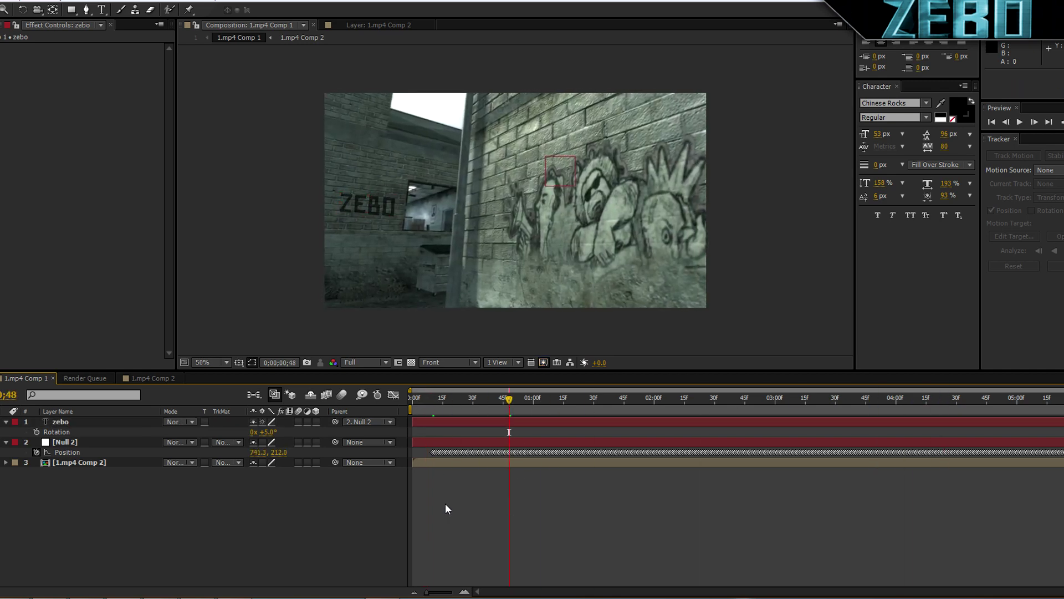
left_click(417, 402)
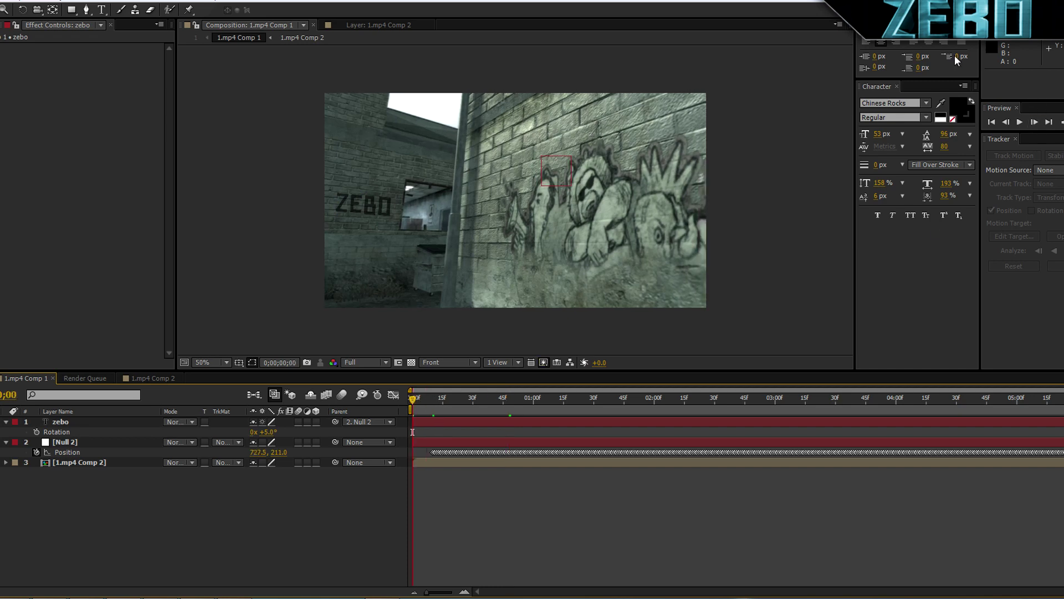
key("shift+F10")
key("KP_0")
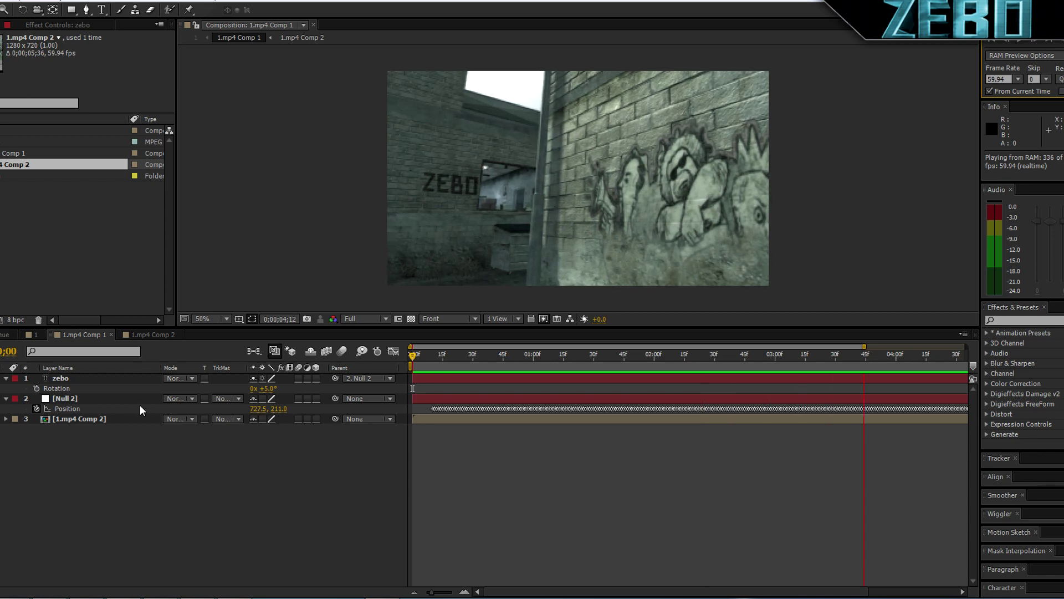
Stop the preview, scrub ahead to check for drift, and show zebo's Position
left_click(82, 377)
key("Return")
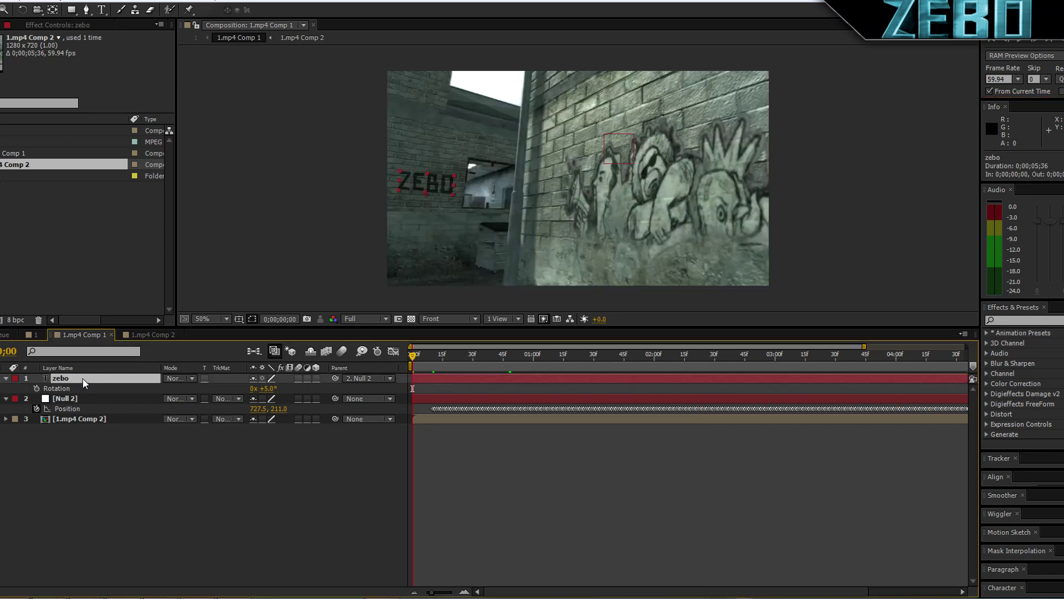
left_click_drag(457, 351, 172, 380)
left_click(413, 358)
left_click(450, 355)
key("p")
Keyframe zebo's Position at 0;00, then nudge it left near 4;10 to -636.5, 201.0
left_click(37, 388)
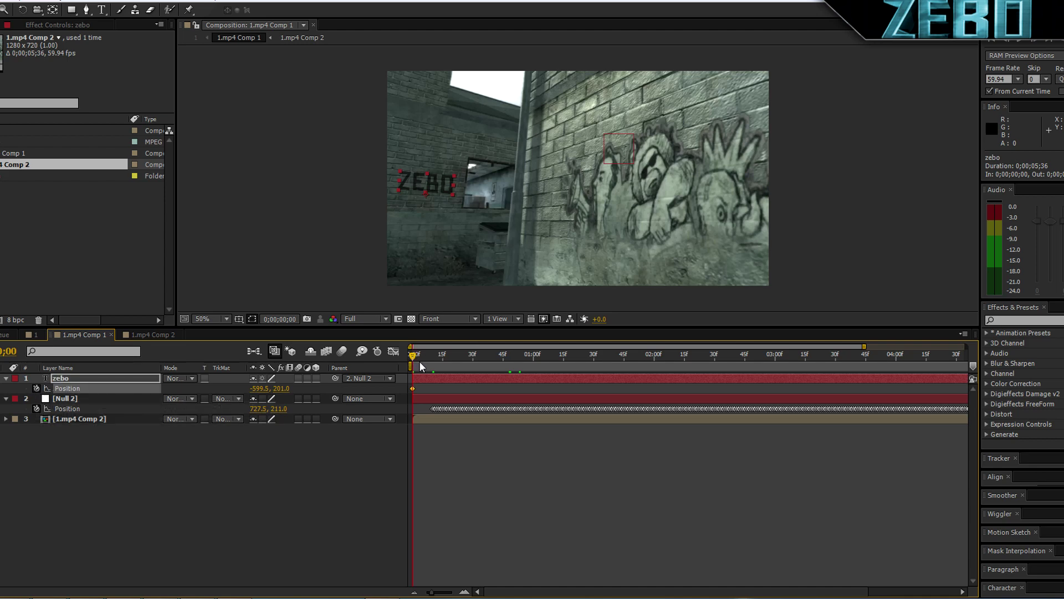
left_click_drag(452, 364, 914, 339)
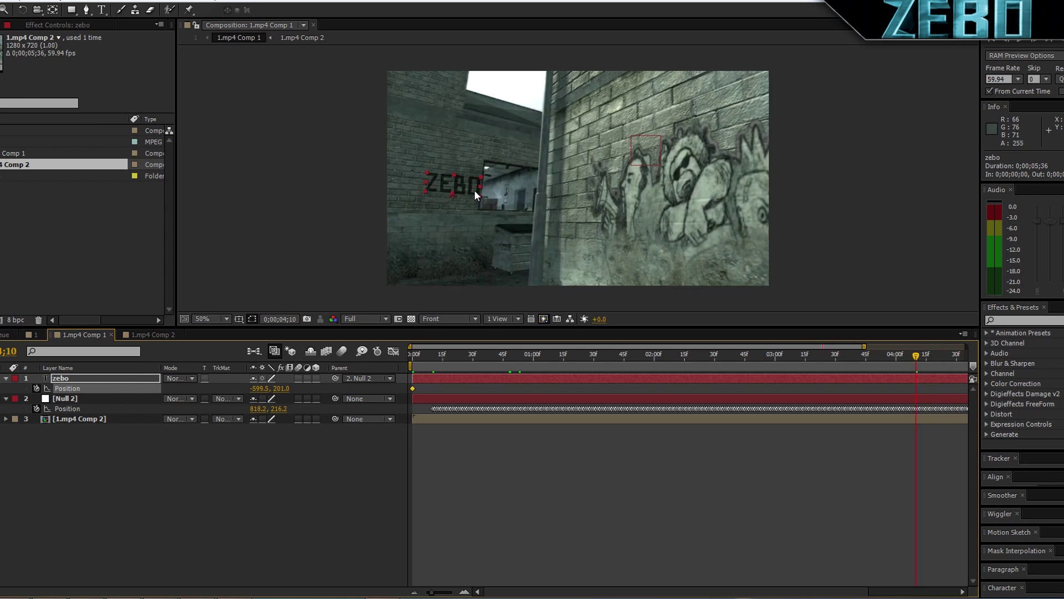
key("shift+Down")
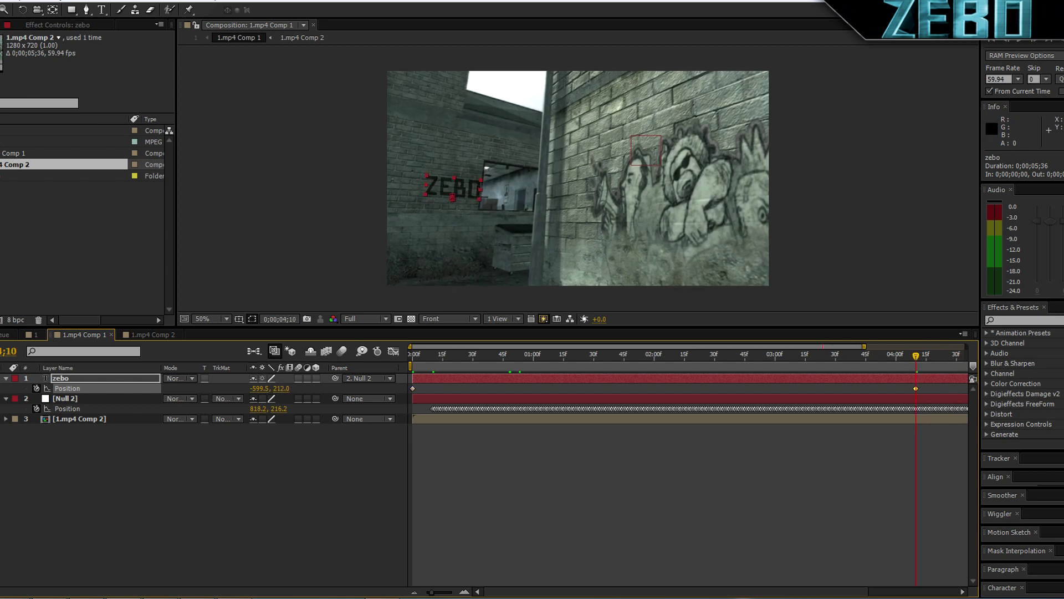
key("ctrl+z")
key("shift+Left")
key("Left")
key("Left")
key("Left")
key("Left")
key("Left")
key("Left")
key("Left")
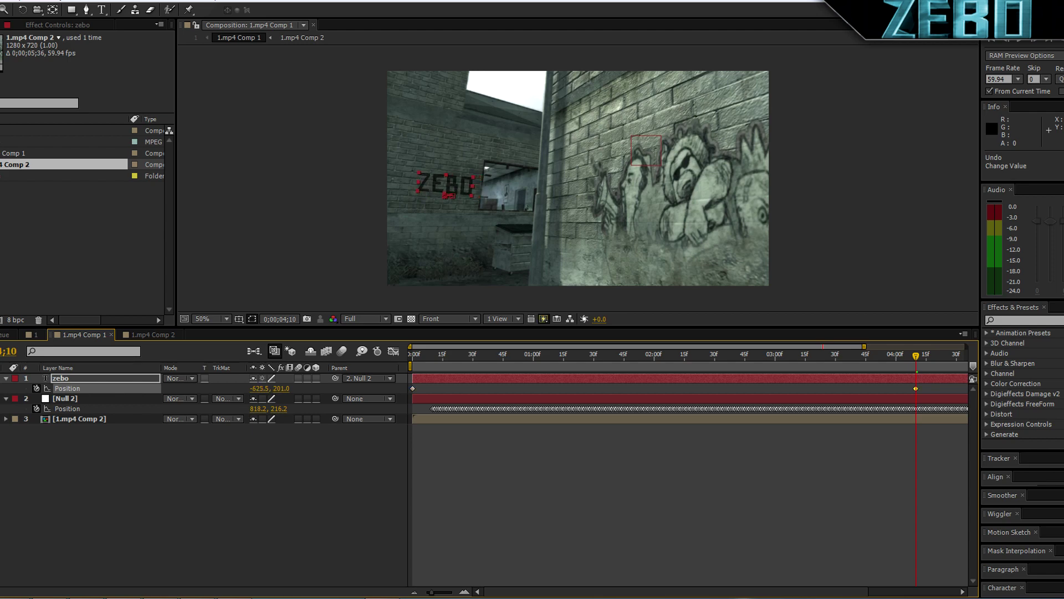
Play back to verify alignment, then select all of Null 2's Position keyframes
left_click_drag(426, 359, 916, 355)
left_click(413, 357)
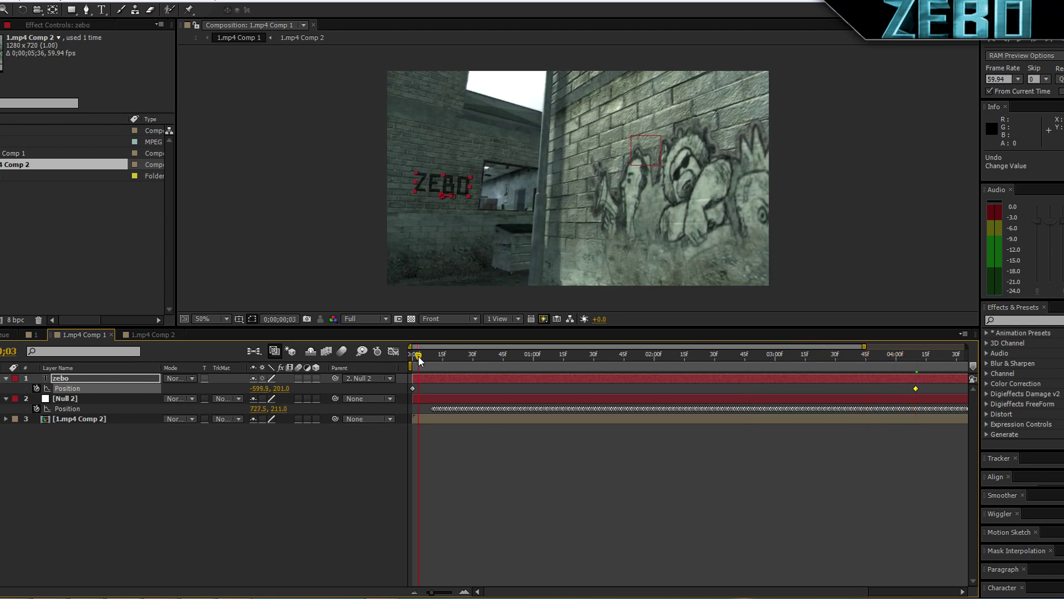
key("space")
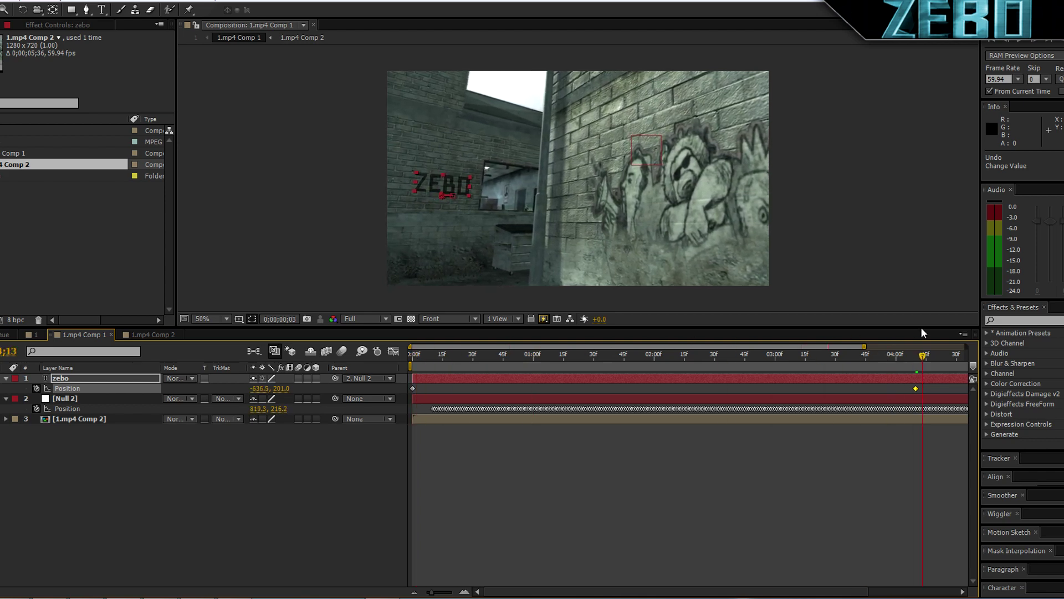
left_click(597, 354)
left_click_drag(574, 337, 916, 335)
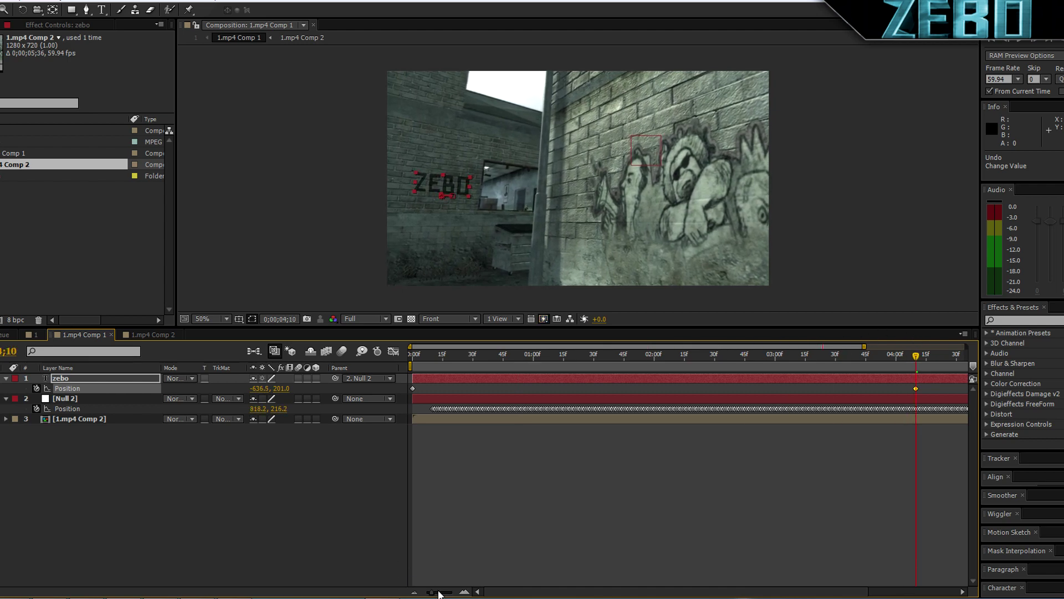
left_click_drag(438, 593, 426, 592)
left_click(6, 388)
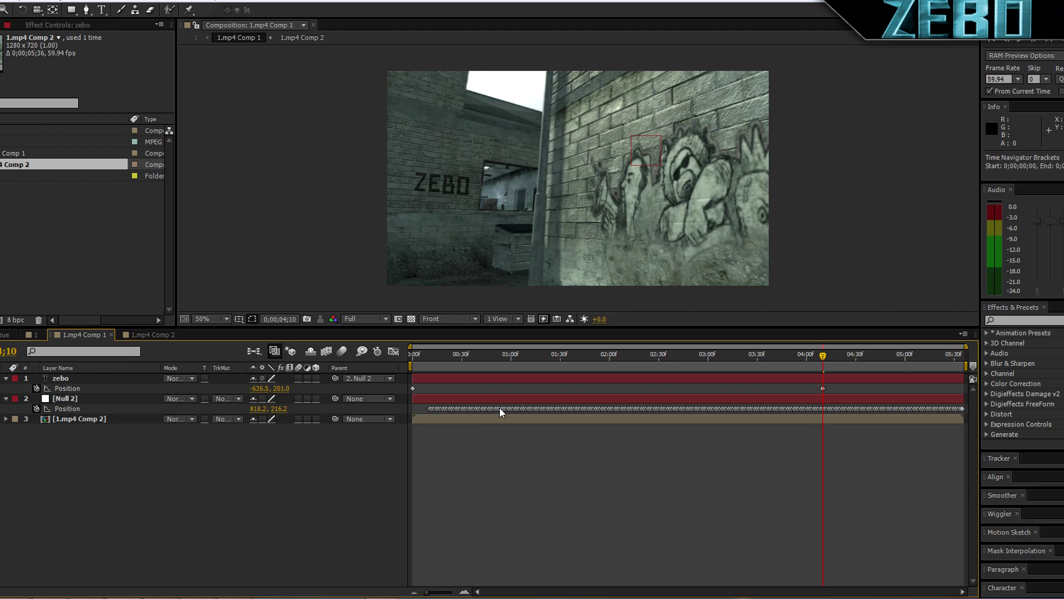
left_click_drag(675, 410, 817, 410)
left_click_drag(906, 405, 1002, 407)
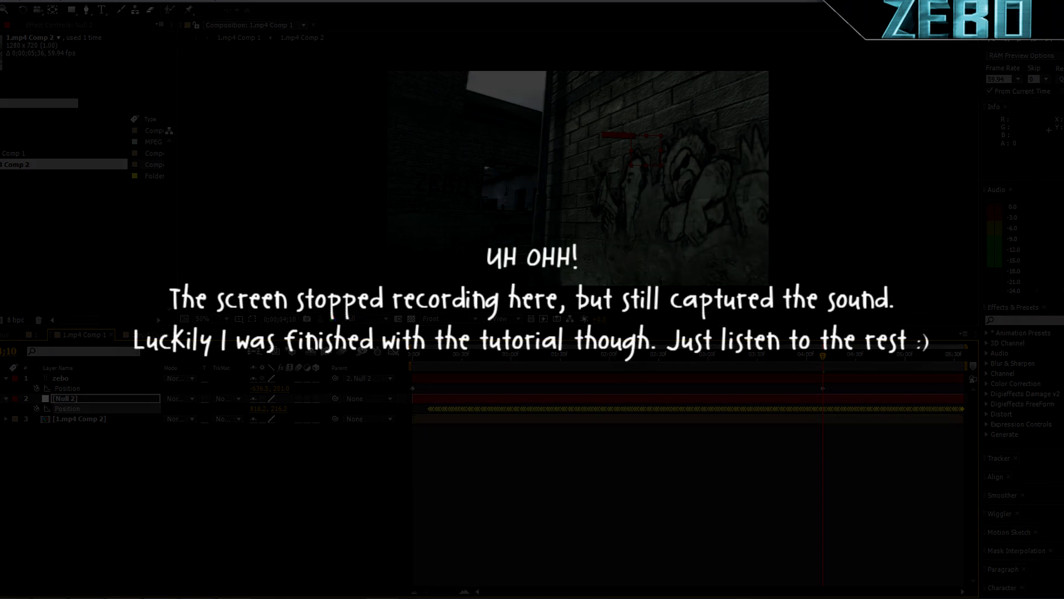